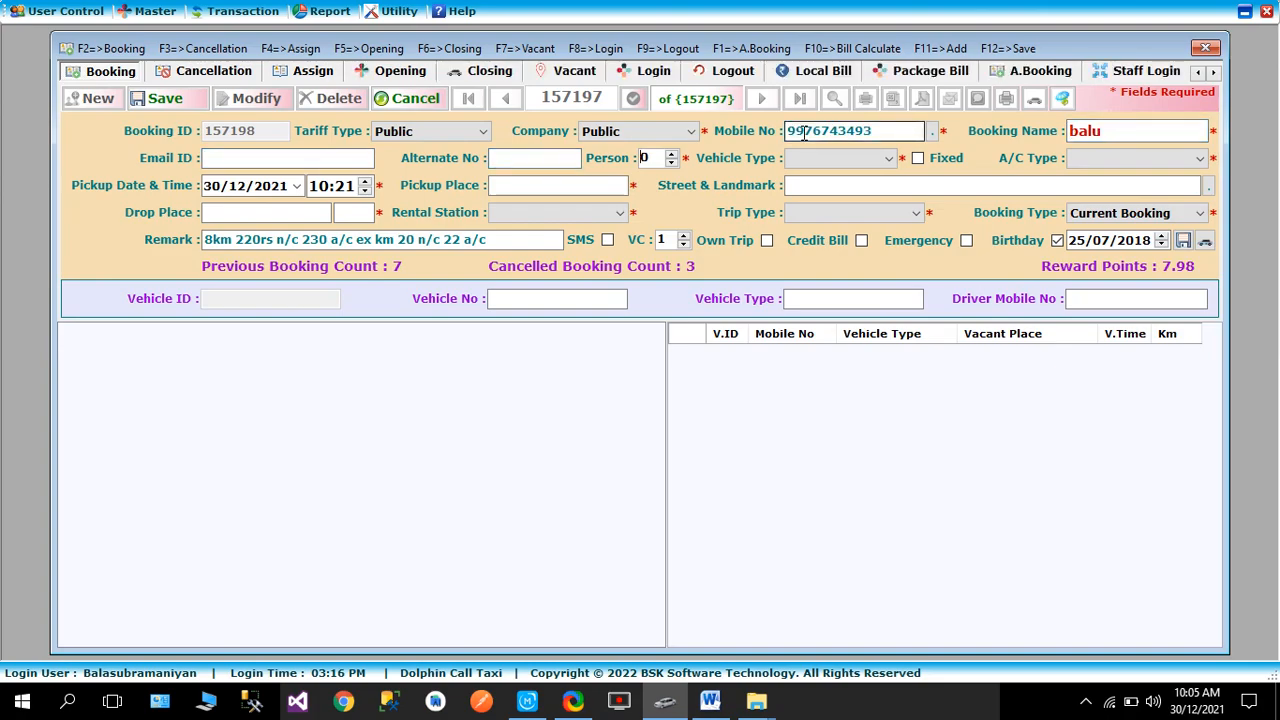
# - Confirm 3 persons and set the vehicle type to Indica with A/C
pyautogui.press('Return')
pyautogui.press('Down')
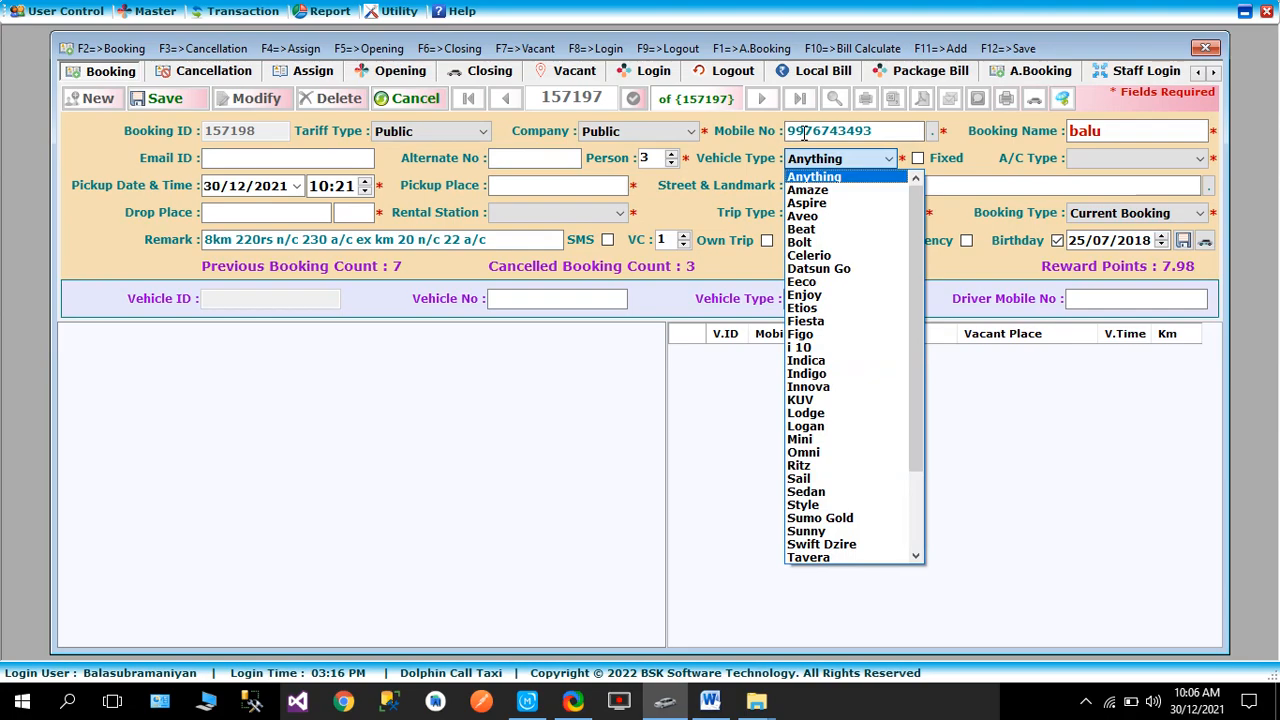
pyautogui.press('i')
pyautogui.press('Down')
pyautogui.press('Down')
pyautogui.press('Down')
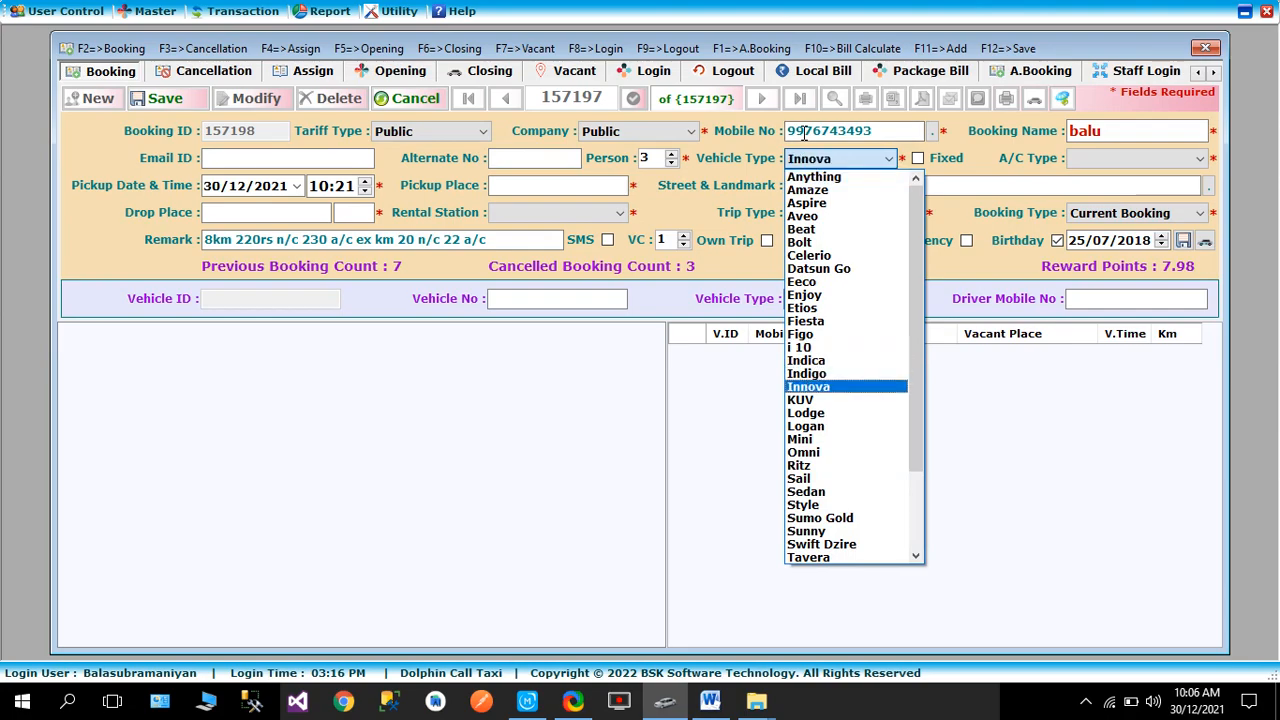
pyautogui.press('Return')
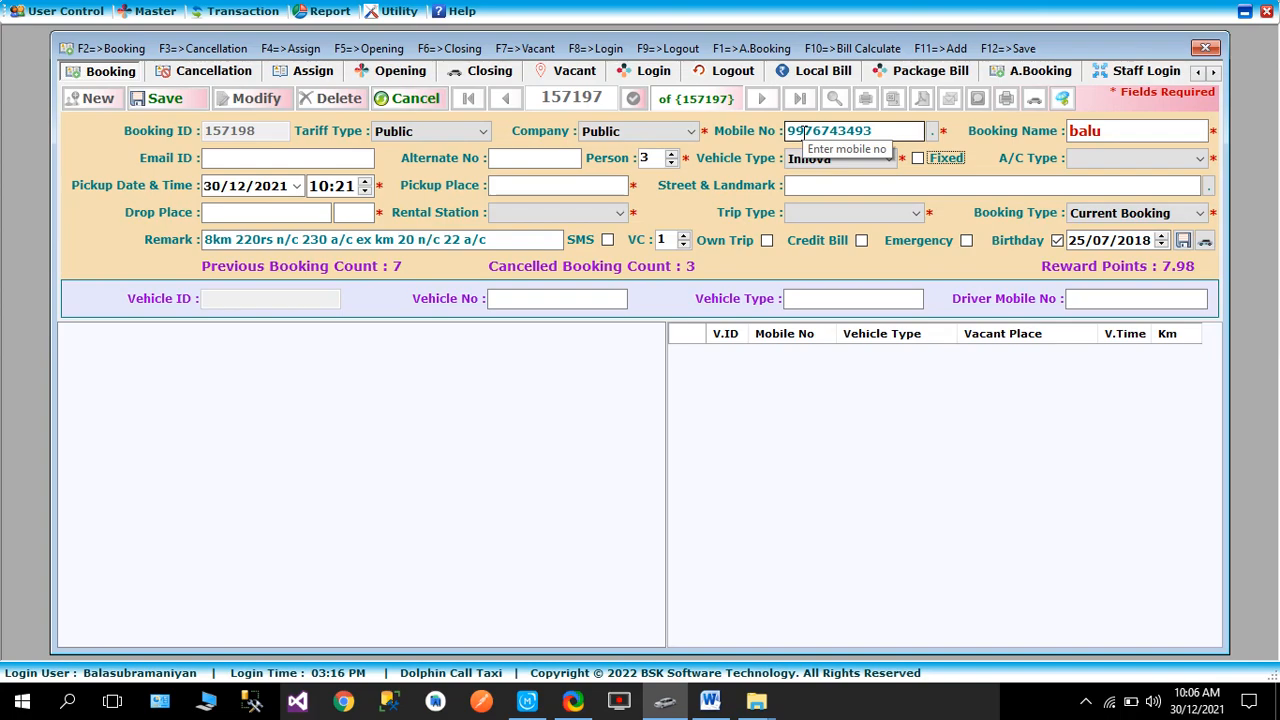
pyautogui.click(857, 160)
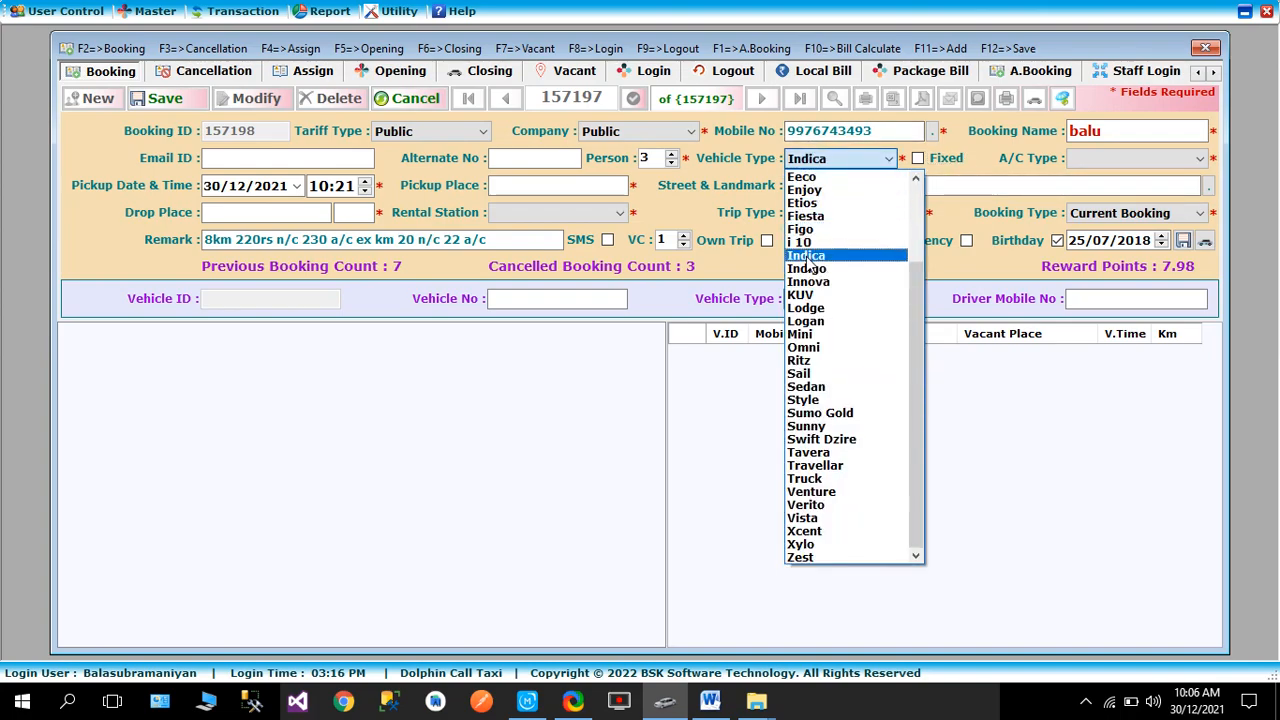
pyautogui.click(806, 257)
pyautogui.click(1140, 158)
pyautogui.click(1088, 177)
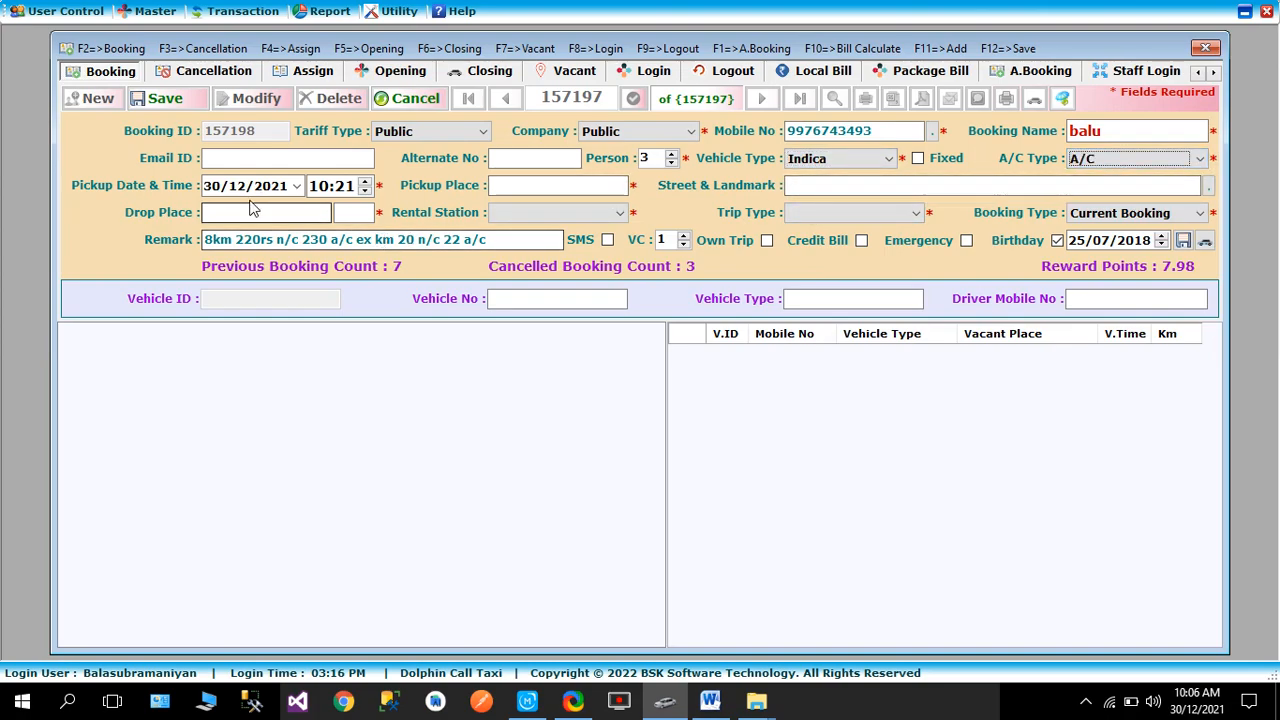
# - Change the pickup date to 04/01/2022 by setting year 2022 and day 04
pyautogui.click(213, 192)
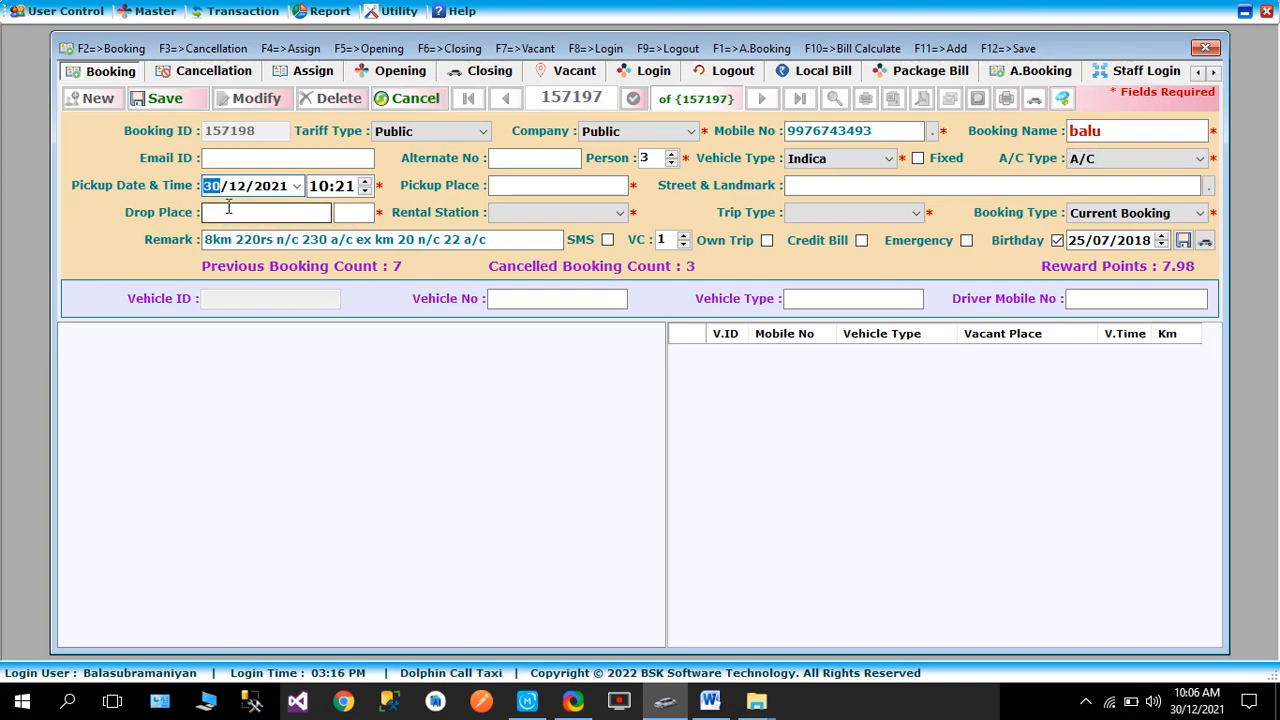
pyautogui.click(271, 189)
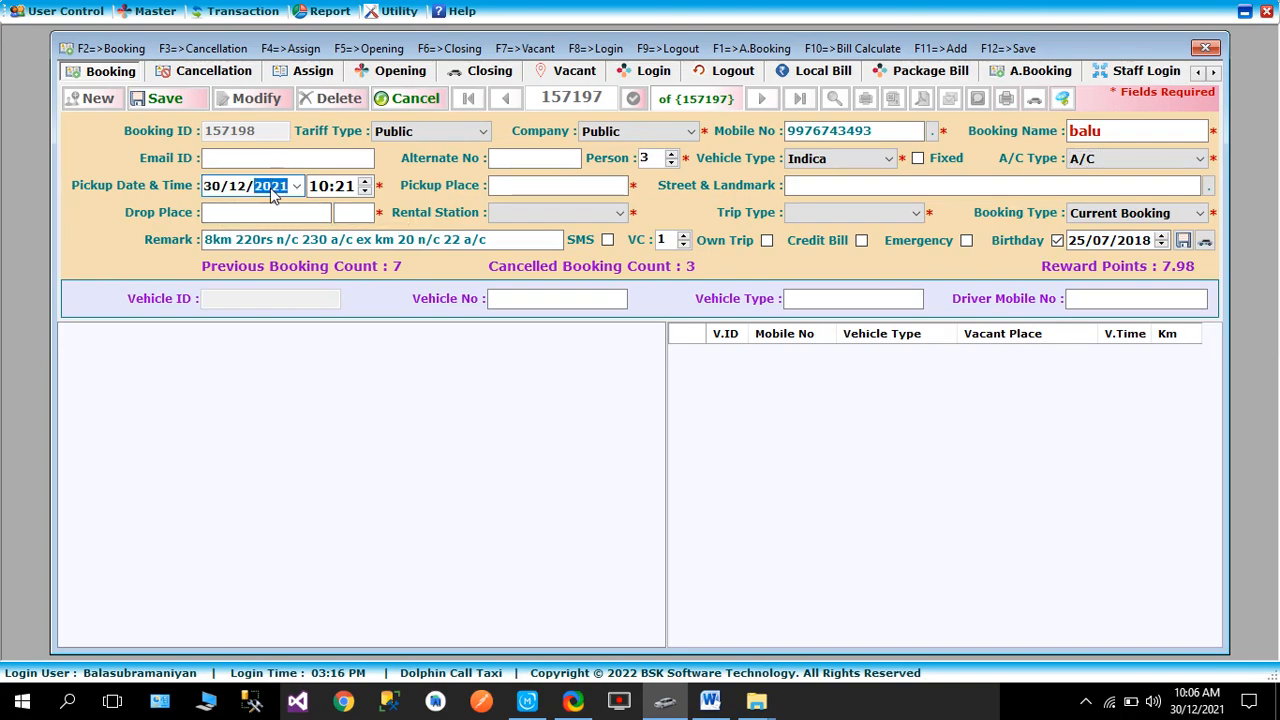
pyautogui.press('Up')
pyautogui.click(239, 190)
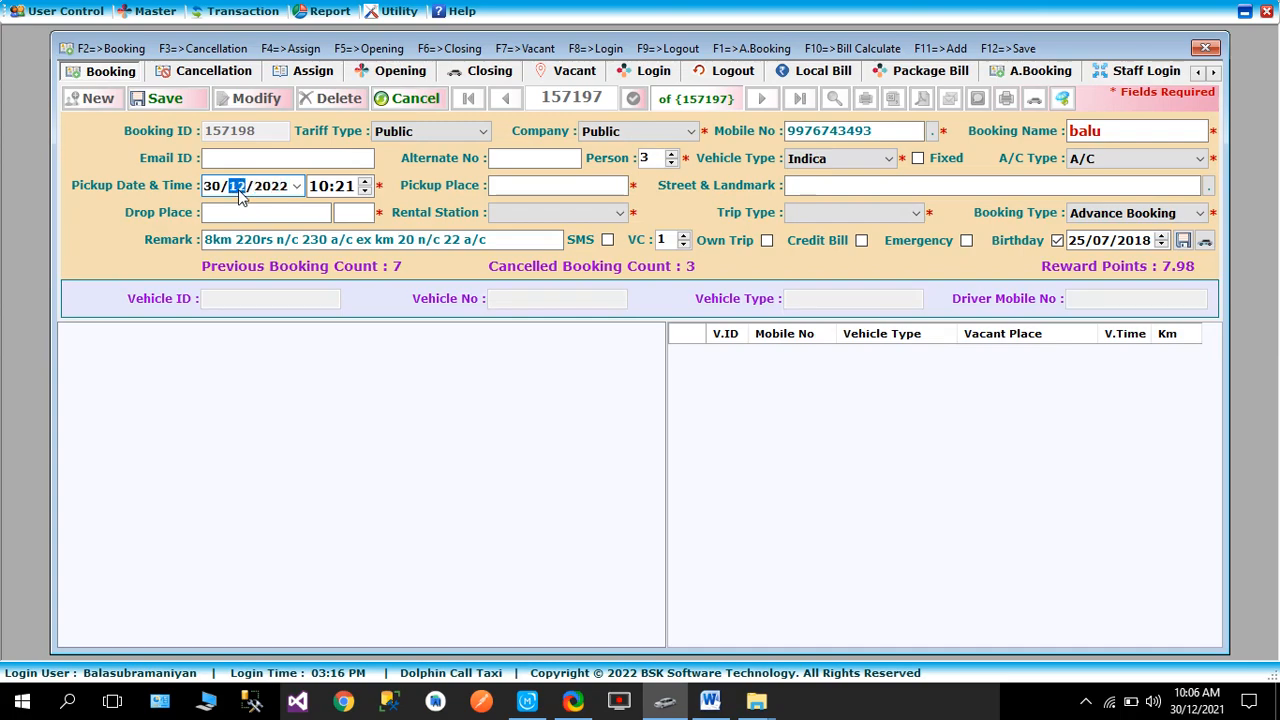
pyautogui.click(213, 193)
pyautogui.write('04')
pyautogui.click(509, 184)
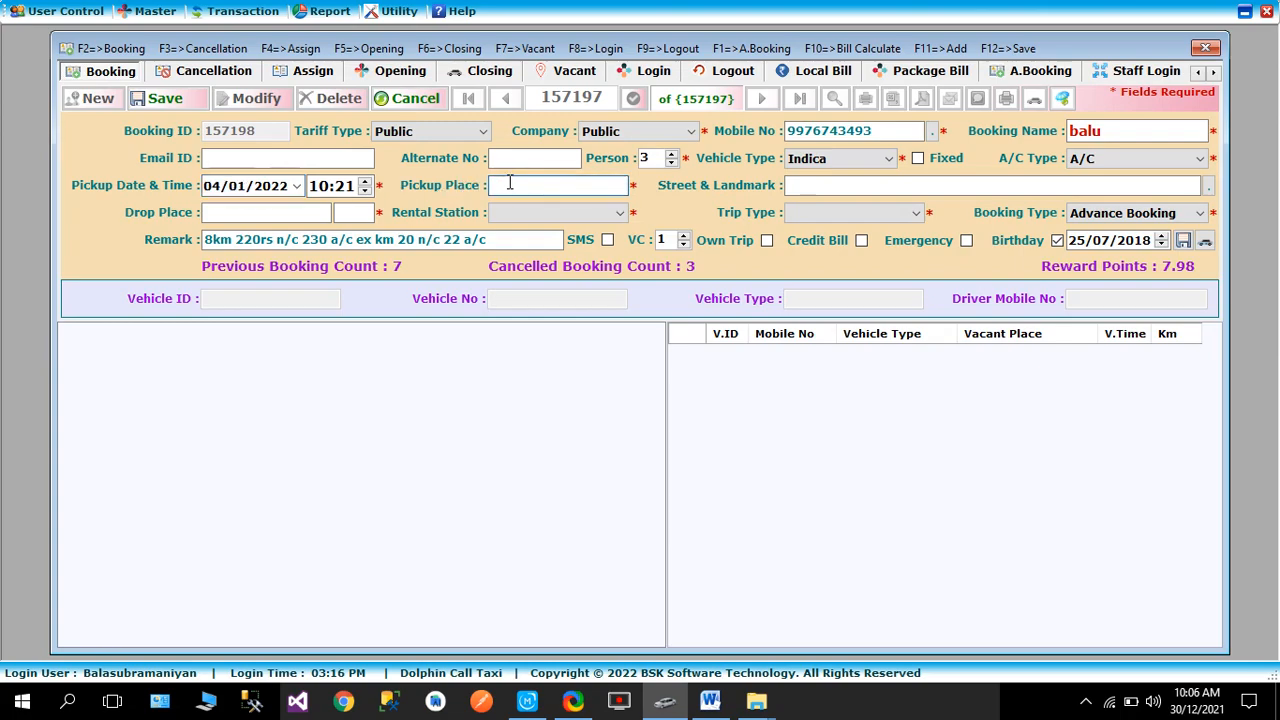
# - Enter Mattuthavani as the pickup place from the 'matt' suggestions and review nearby vehicles
pyautogui.write('matt')
pyautogui.press('Down')
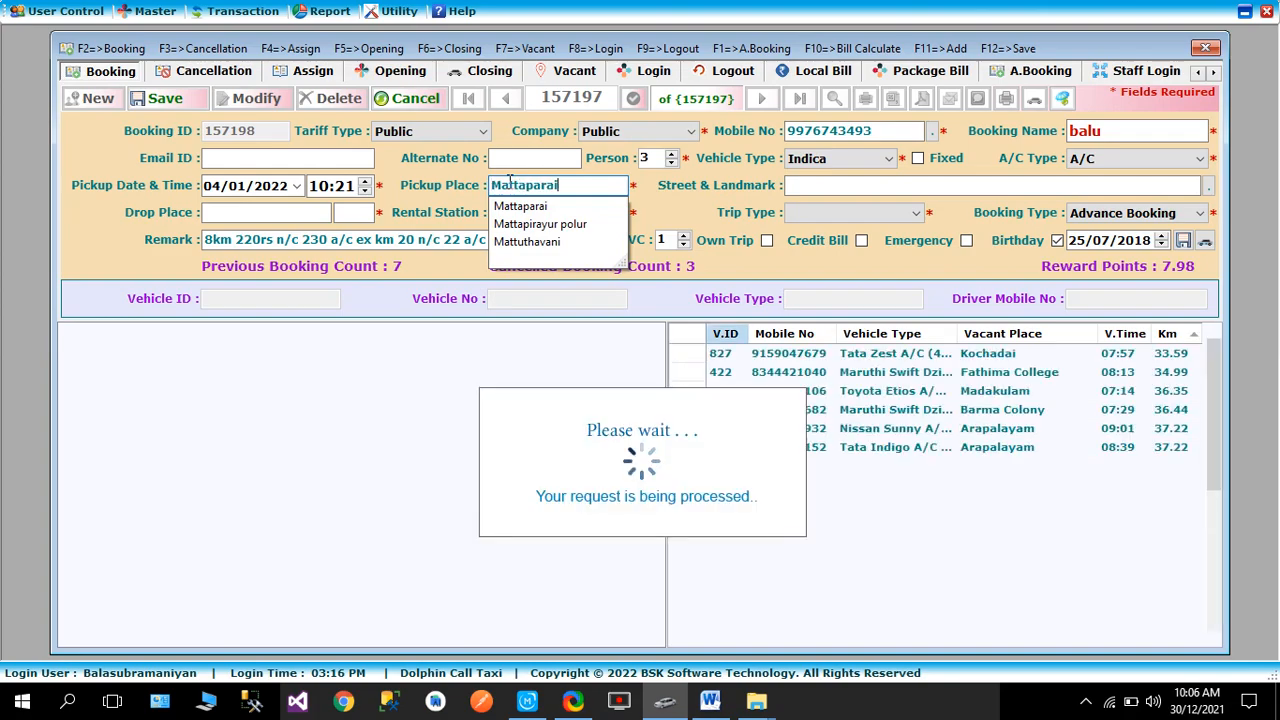
pyautogui.press('Down')
pyautogui.press('Down')
pyautogui.press('Tab')
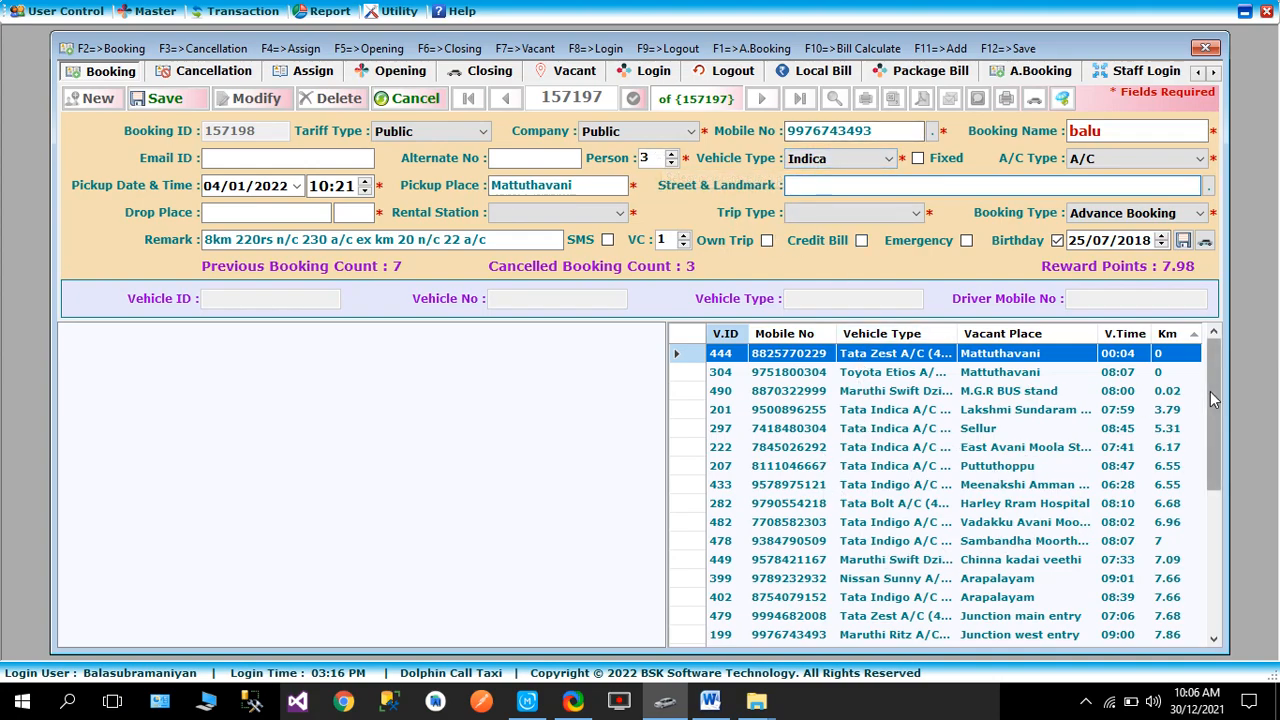
pyautogui.moveTo(1212, 393); pyautogui.dragTo(1211, 555)
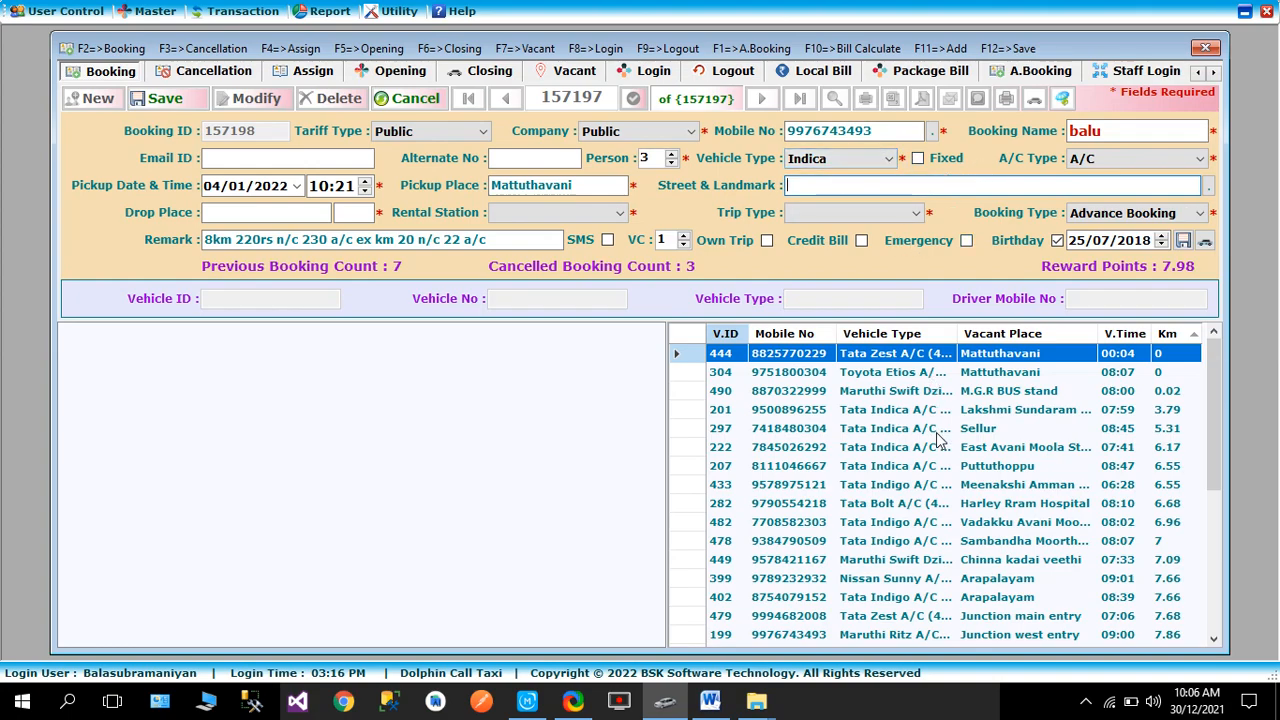
# - Switch the vehicle type to Swift Dzire and refresh the Mattuthavani nearby vehicle list
pyautogui.click(850, 161)
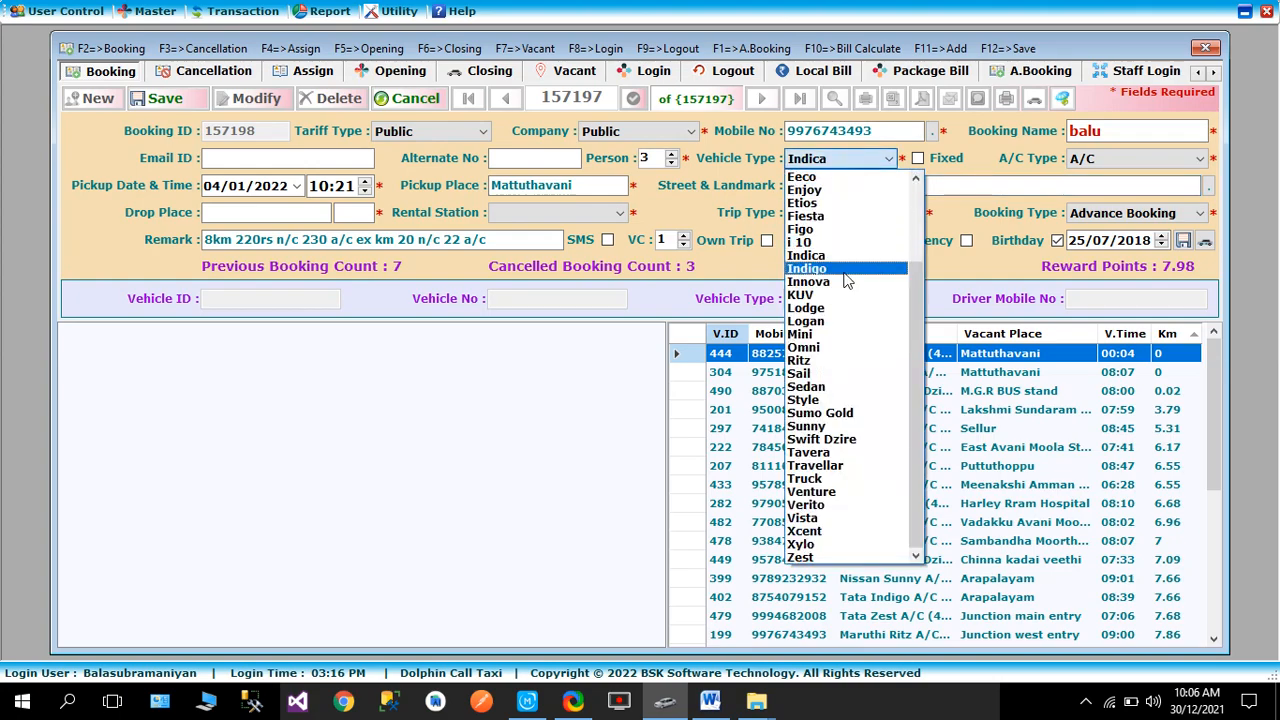
pyautogui.click(830, 440)
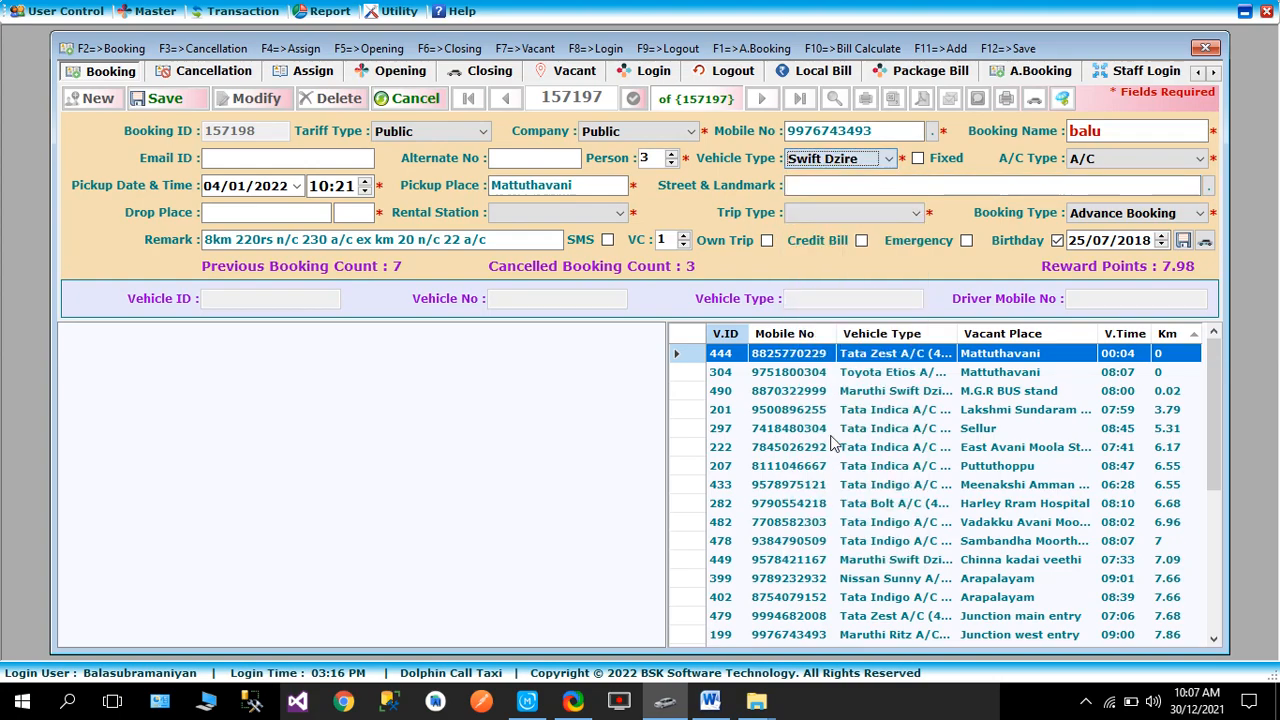
pyautogui.click(587, 190)
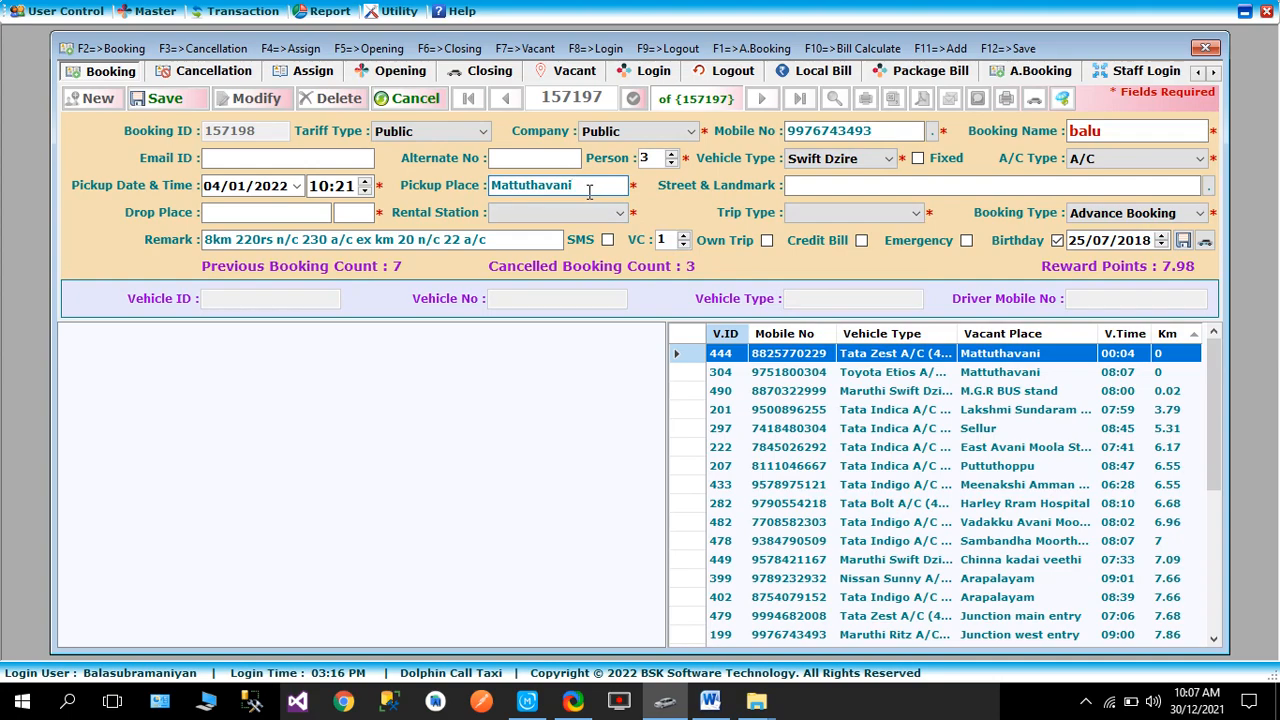
pyautogui.press('BackSpace')
pyautogui.write('i')
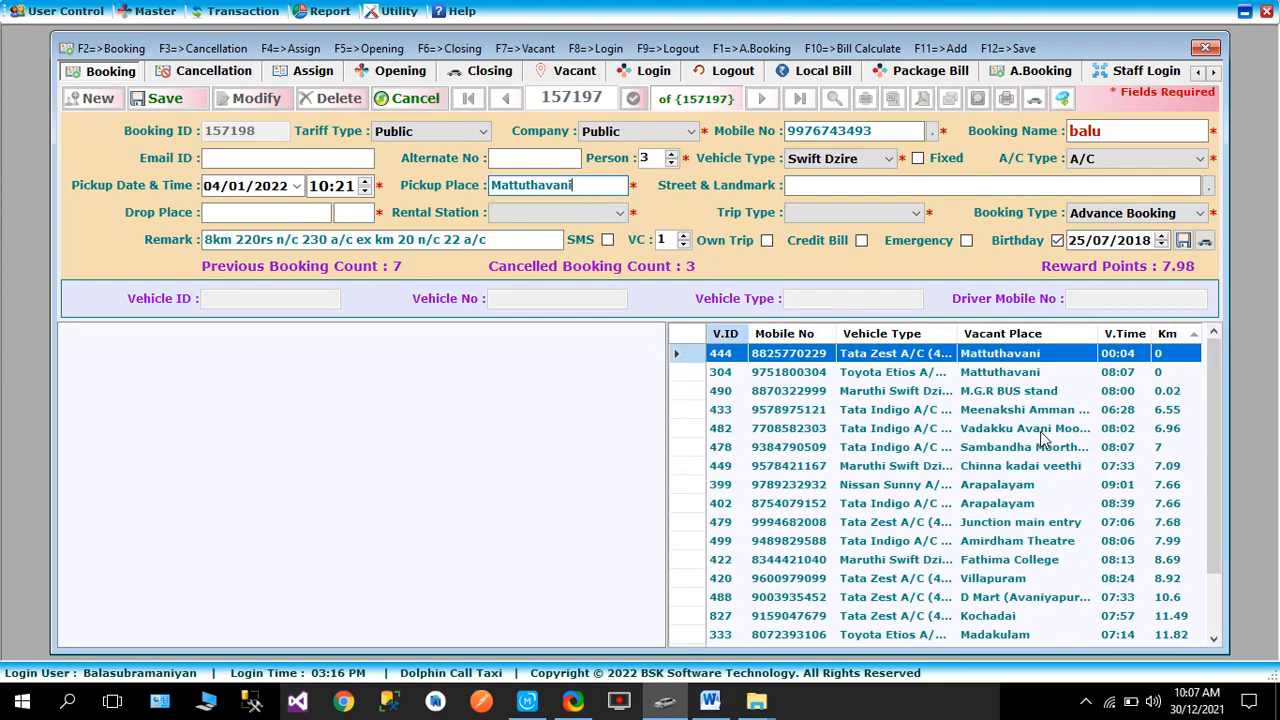
pyautogui.moveTo(1215, 370)
pyautogui.mouseDown()
pyautogui.moveTo(1211, 538)
pyautogui.moveTo(1217, 374)
pyautogui.mouseUp()
pyautogui.click(652, 158)
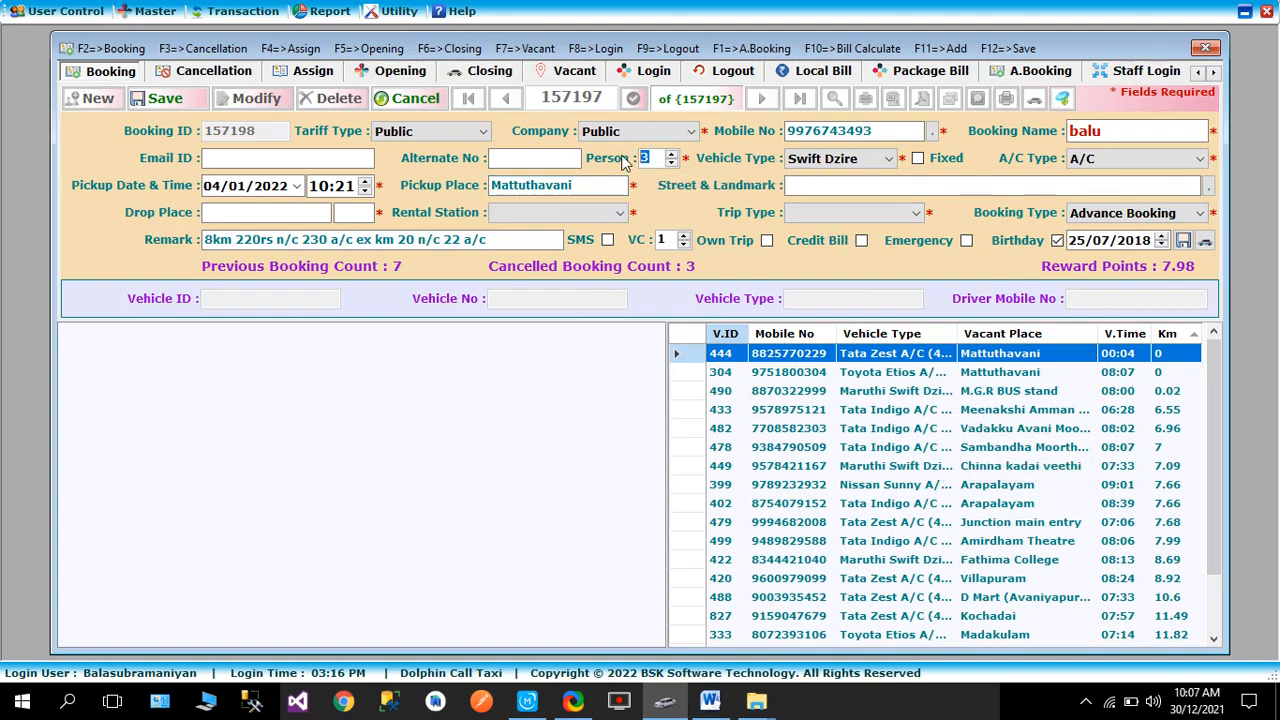
# - Raise the person count from 5 to 7, leaving one vacant Chevrolate Tavera
pyautogui.write('5')
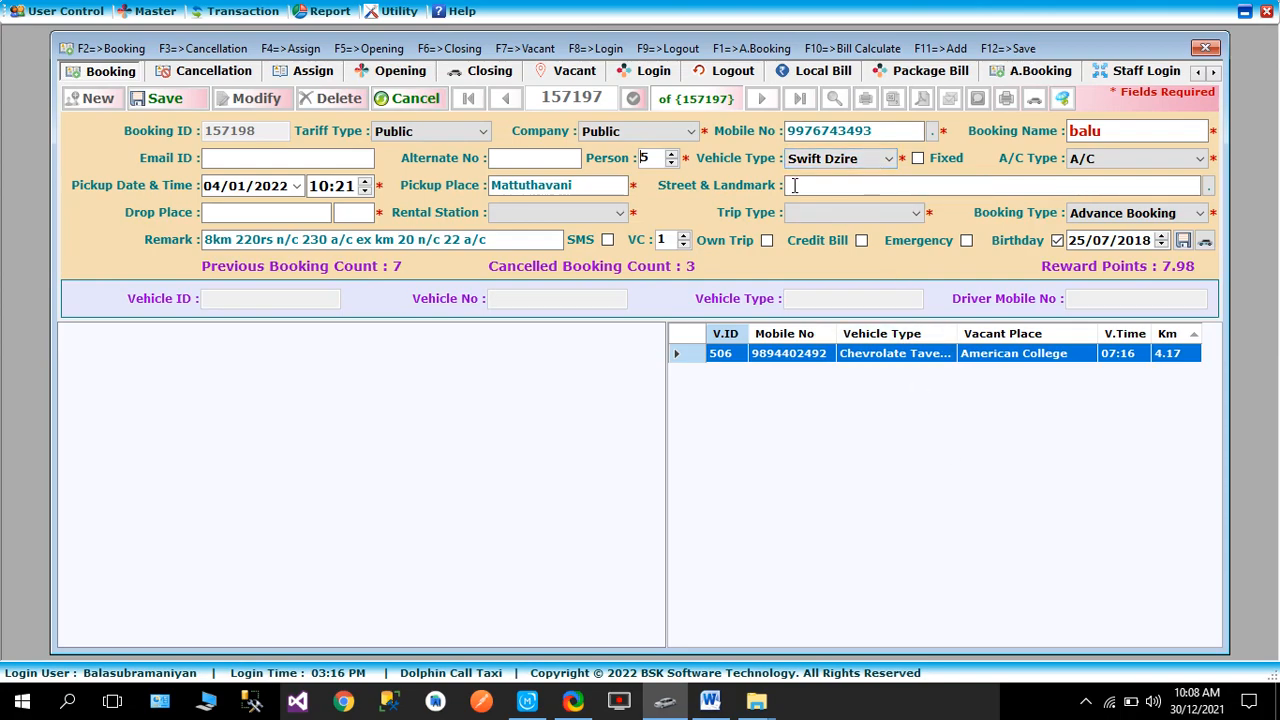
pyautogui.click(672, 154)
pyautogui.click(672, 154)
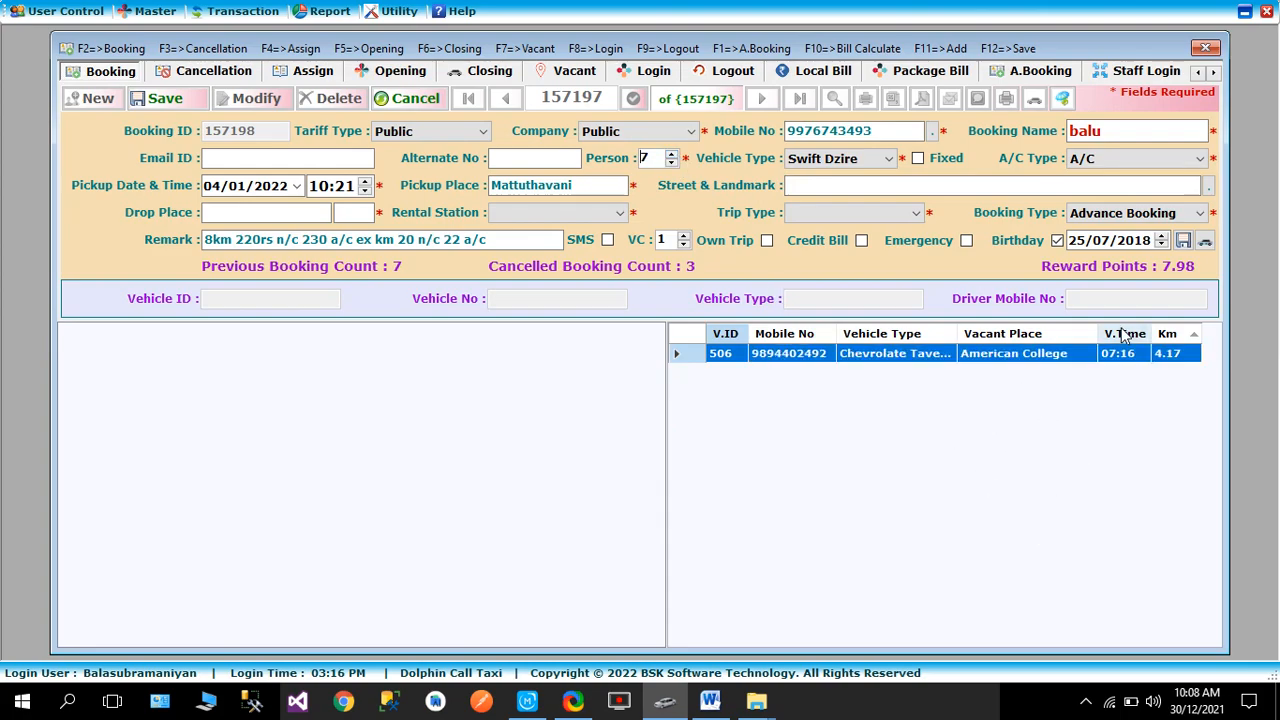
# - Set the booking back to 3 persons with Indica as vehicle type
pyautogui.click(671, 163)
pyautogui.click(671, 163)
pyautogui.click(671, 163)
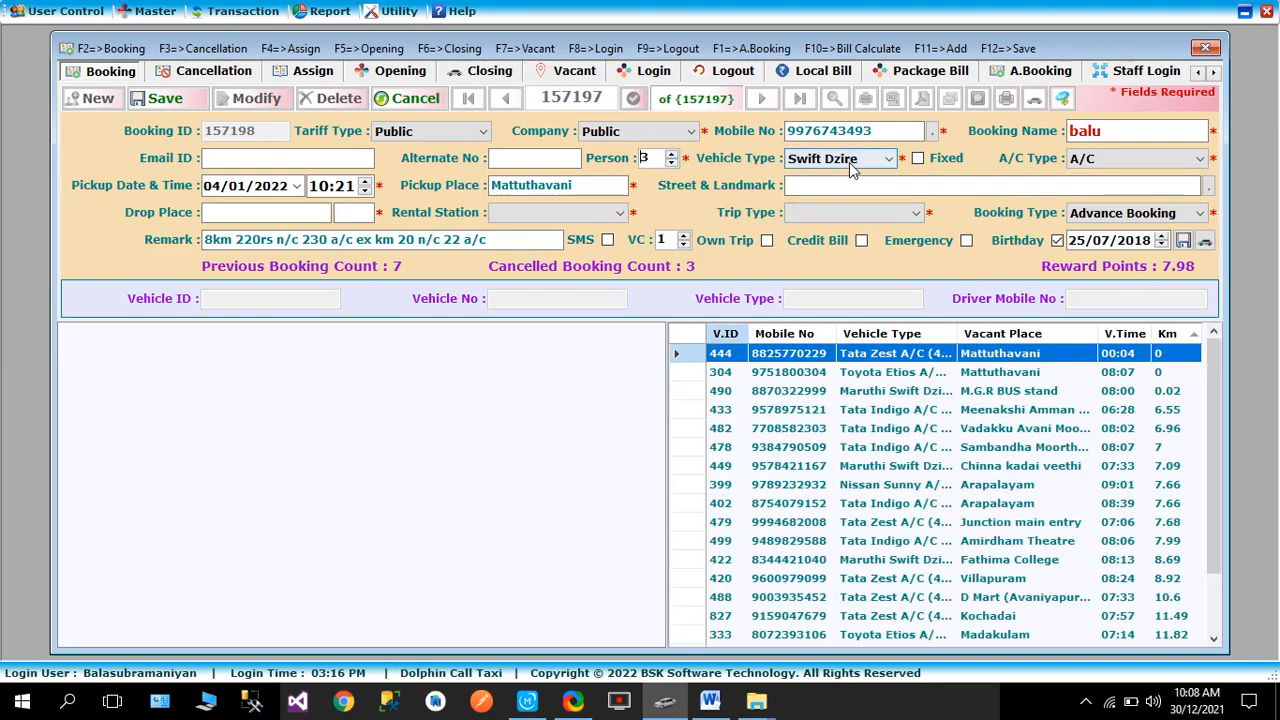
pyautogui.click(833, 158)
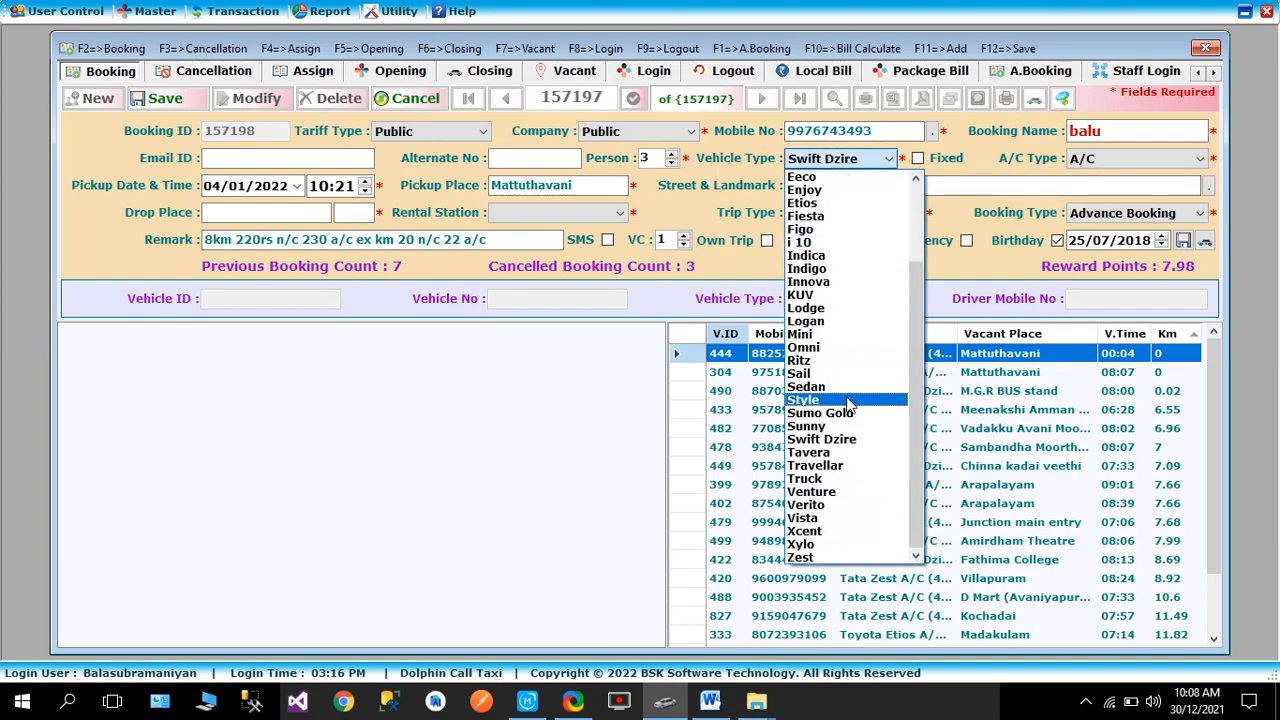
pyautogui.click(848, 256)
# - Refresh the Mattuthavani pickup place to reload all nearby vacant vehicles
pyautogui.click(602, 183)
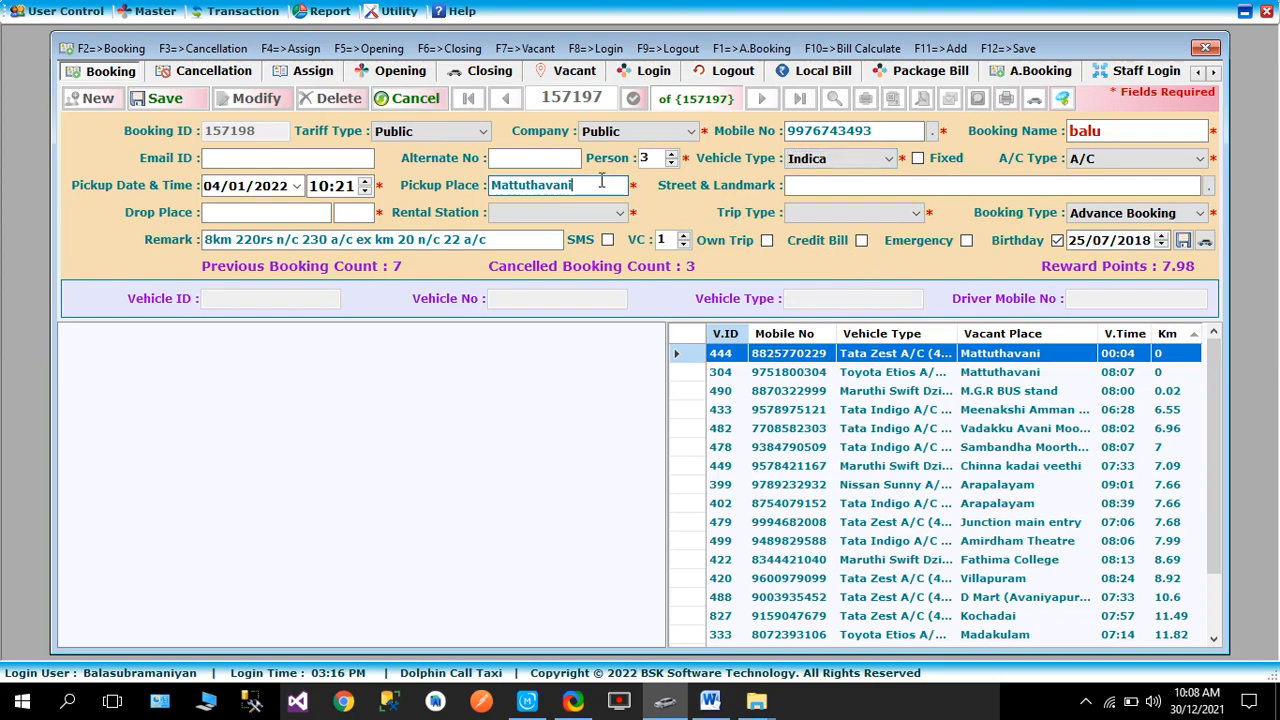
pyautogui.press('Return')
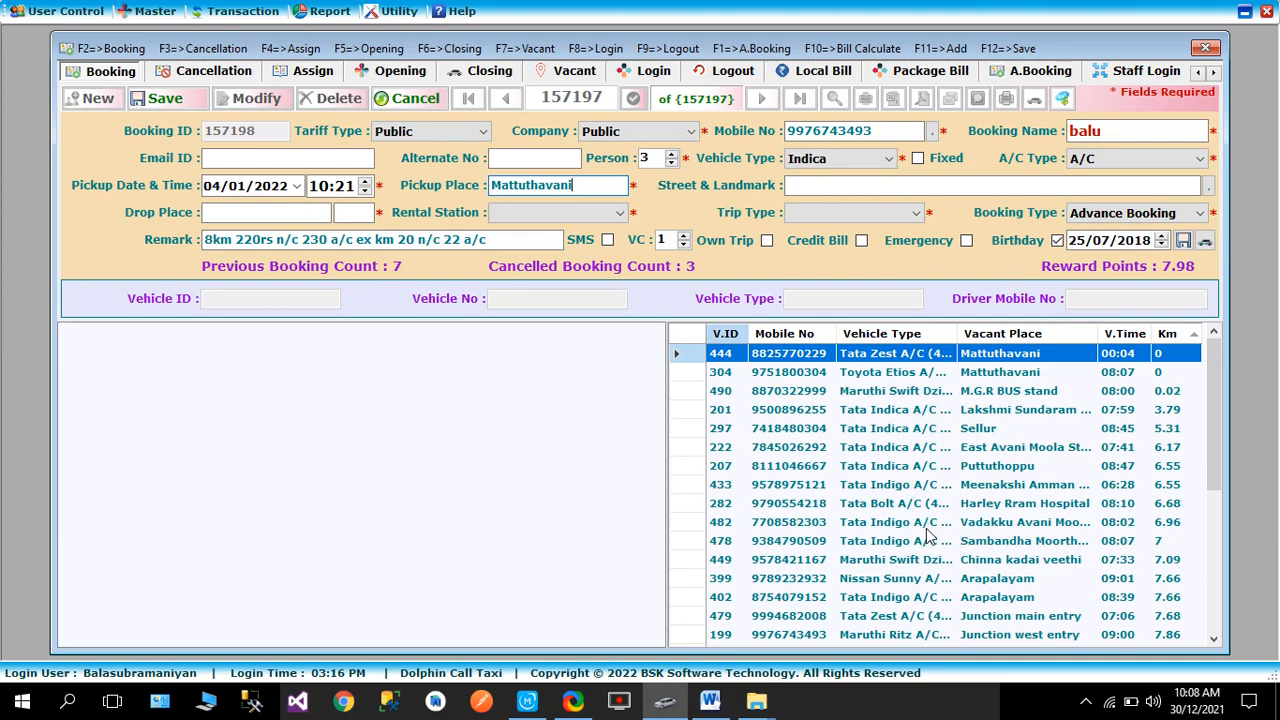
pyautogui.click(803, 185)
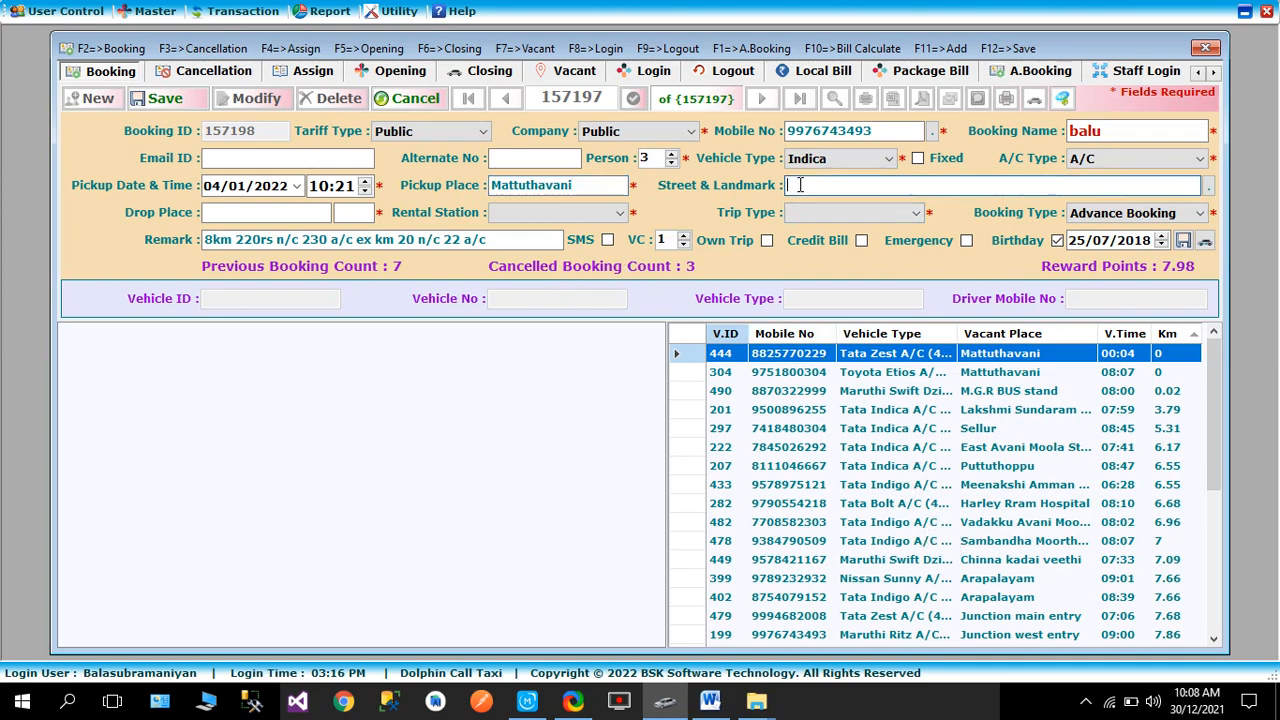
pyautogui.press('Tab')
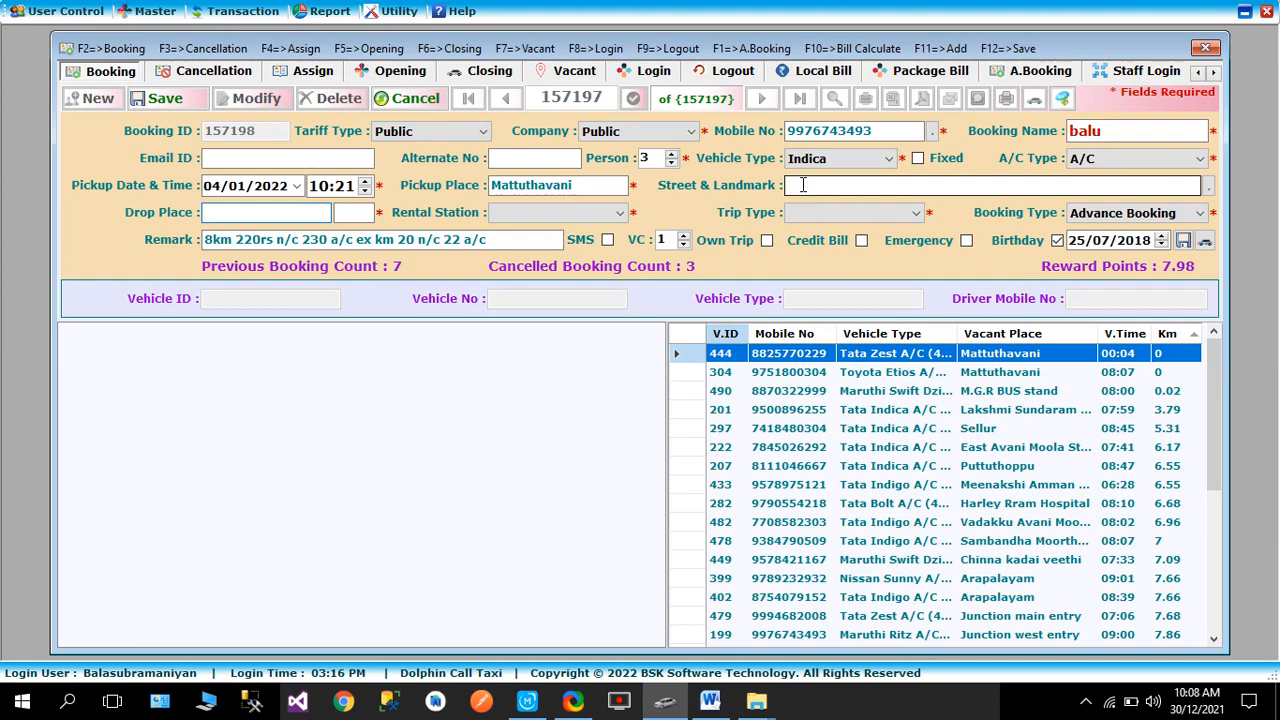
pyautogui.write('h')
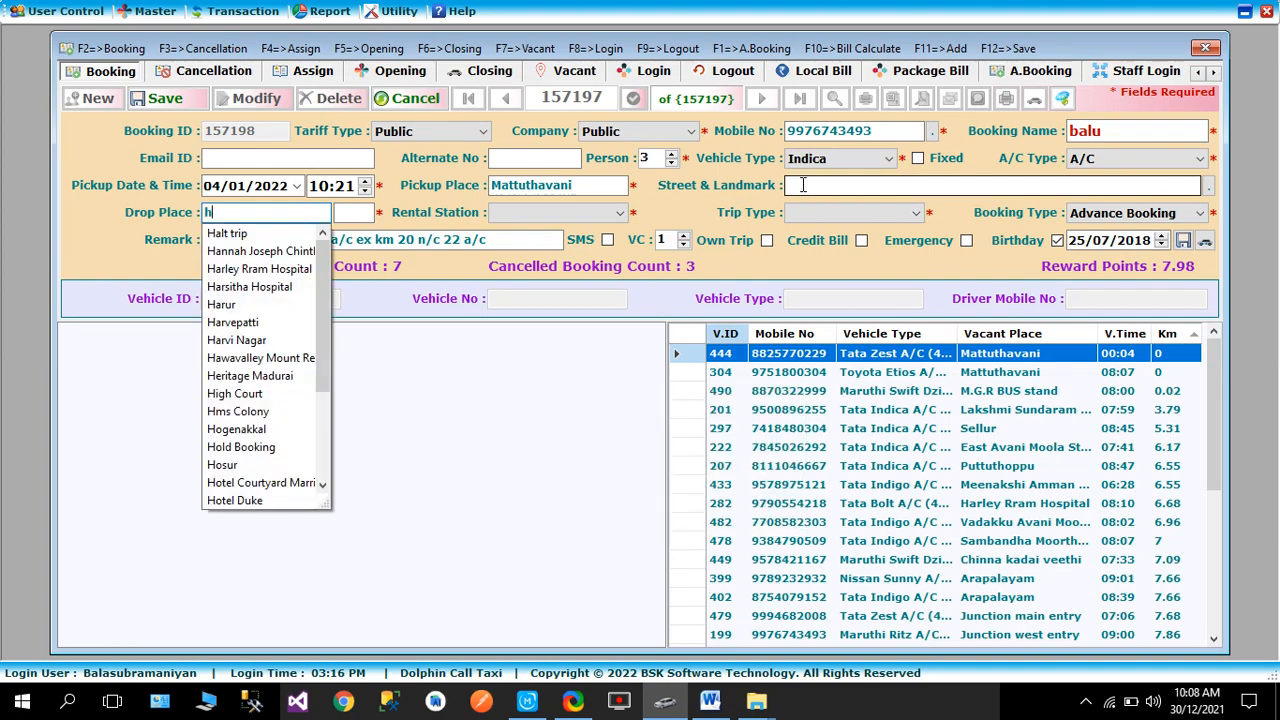
pyautogui.press('Down')
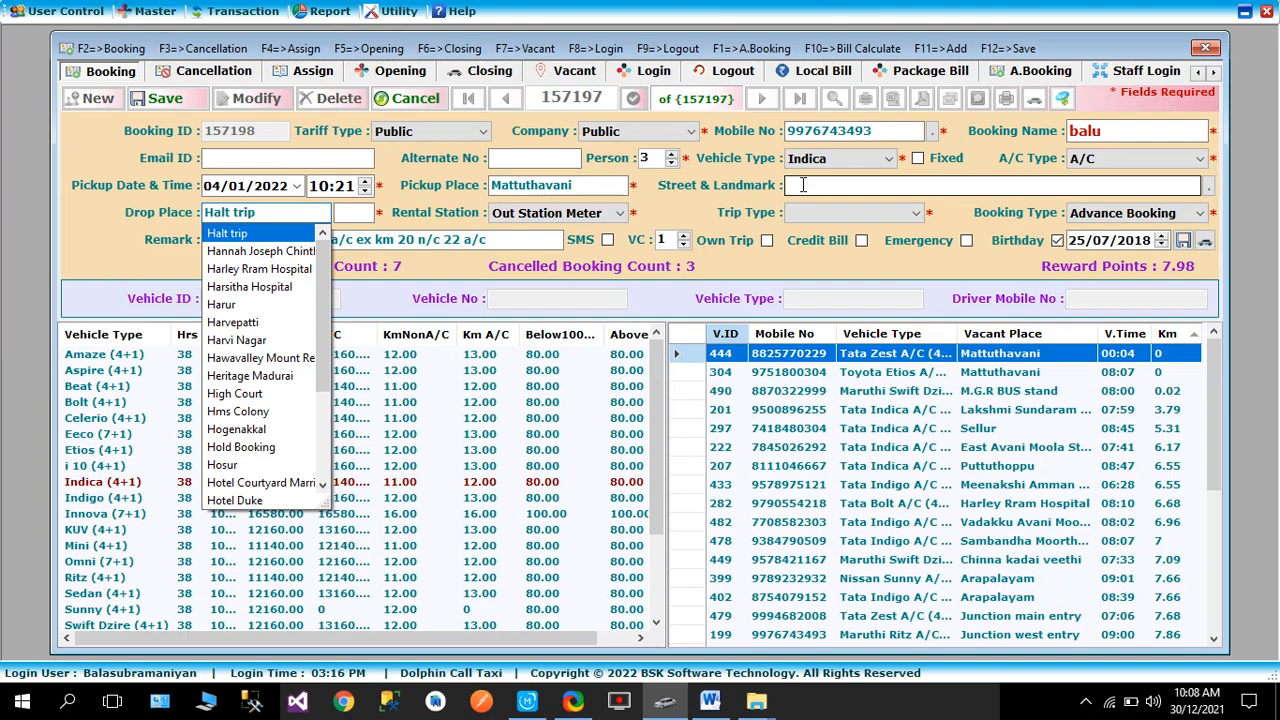
pyautogui.press('Down')
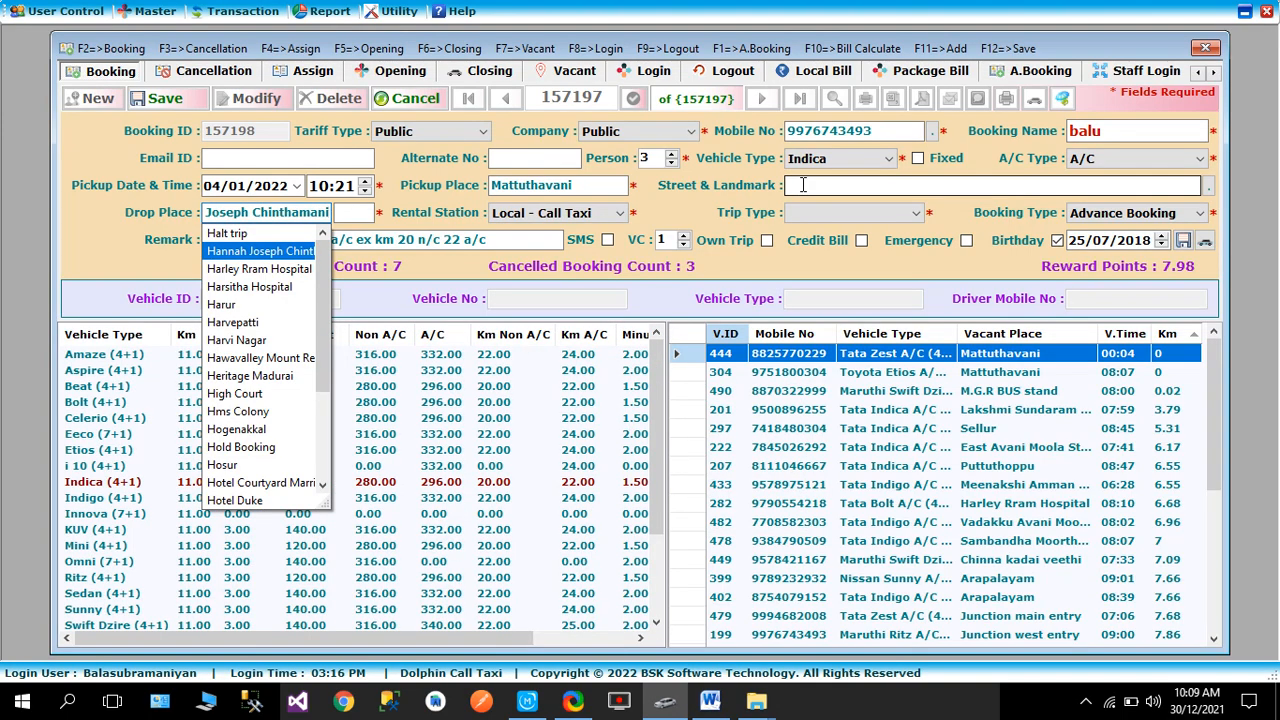
pyautogui.press('Tab')
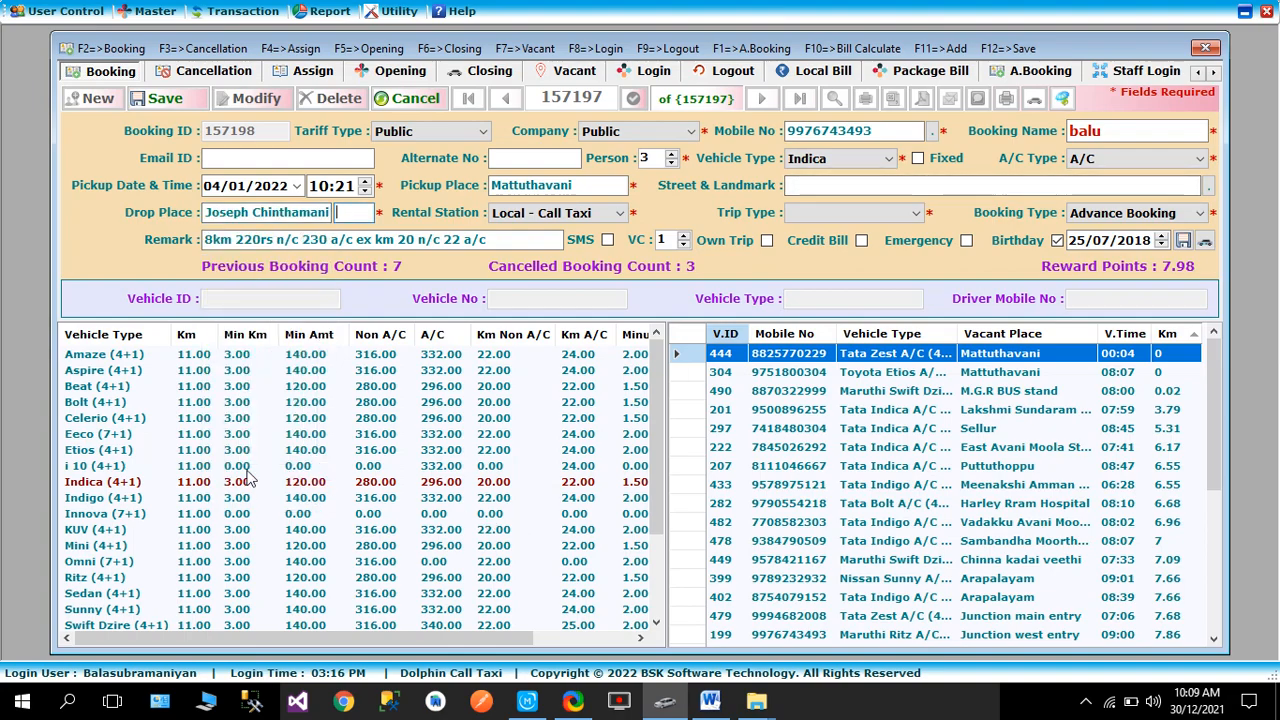
# - Set the trip type to Drop and clear the old remark text
pyautogui.click(835, 214)
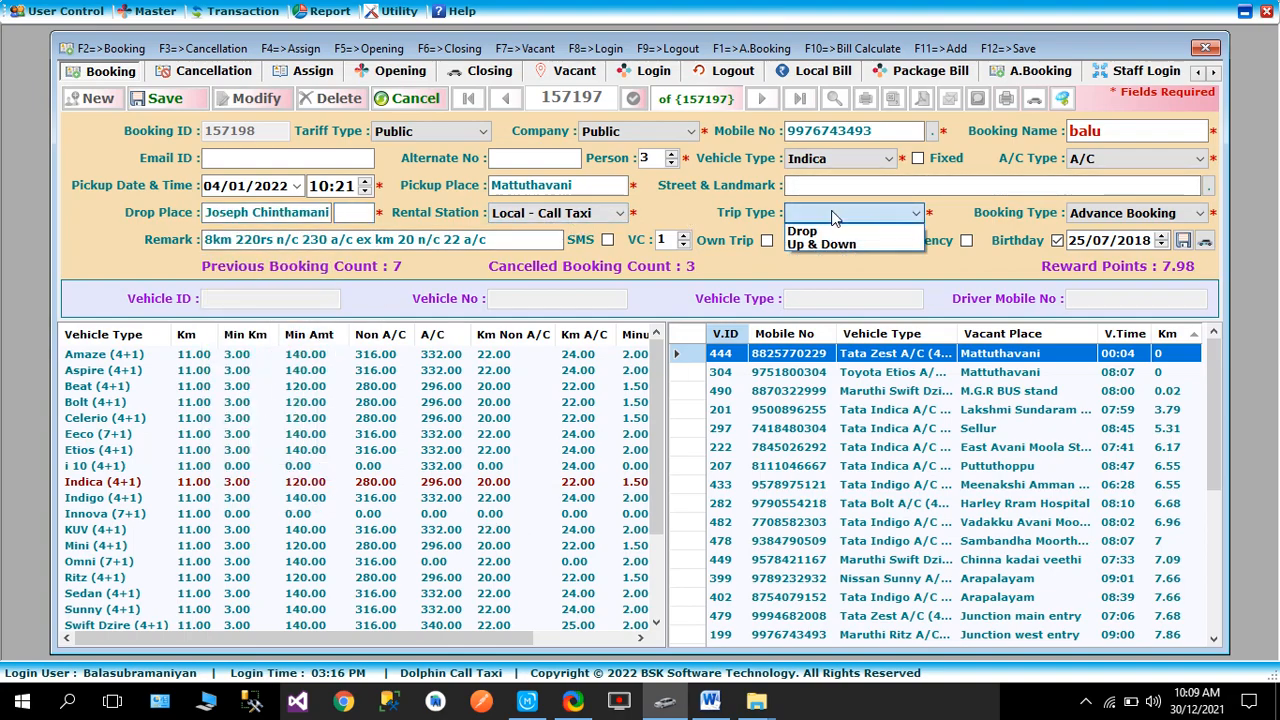
pyautogui.click(810, 231)
pyautogui.press('Tab')
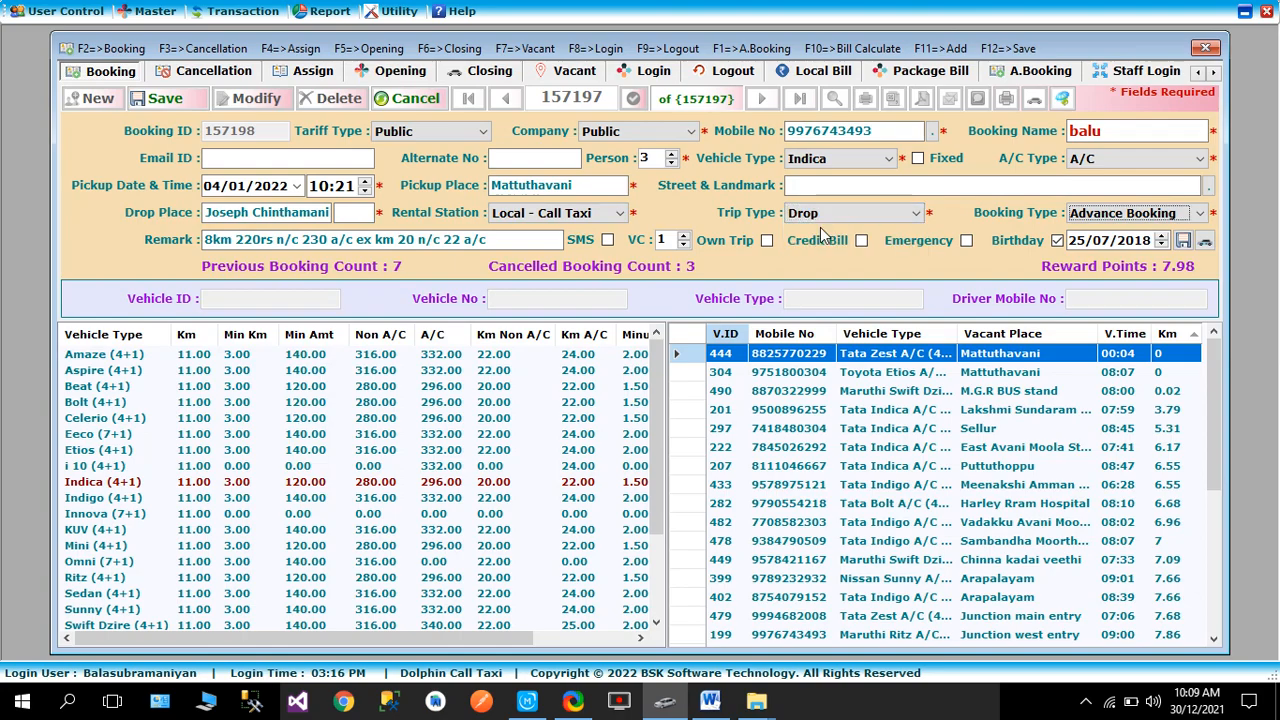
pyautogui.press('Tab')
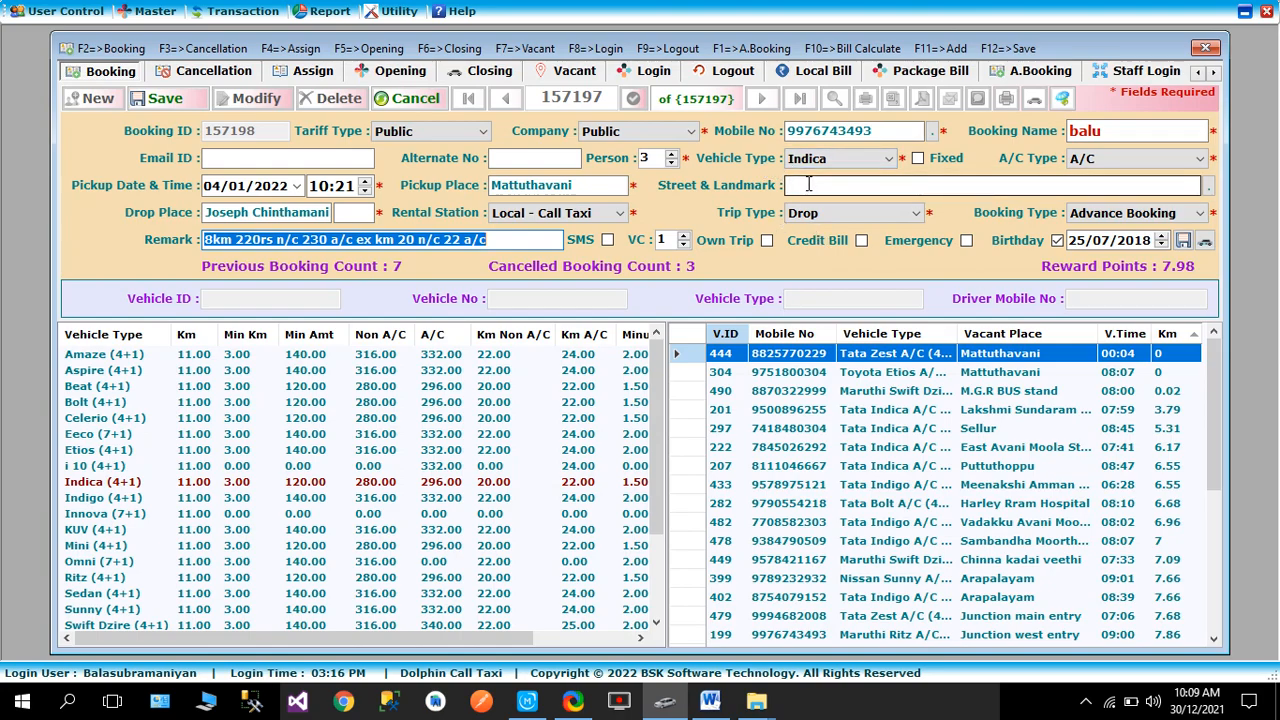
pyautogui.press('BackSpace')
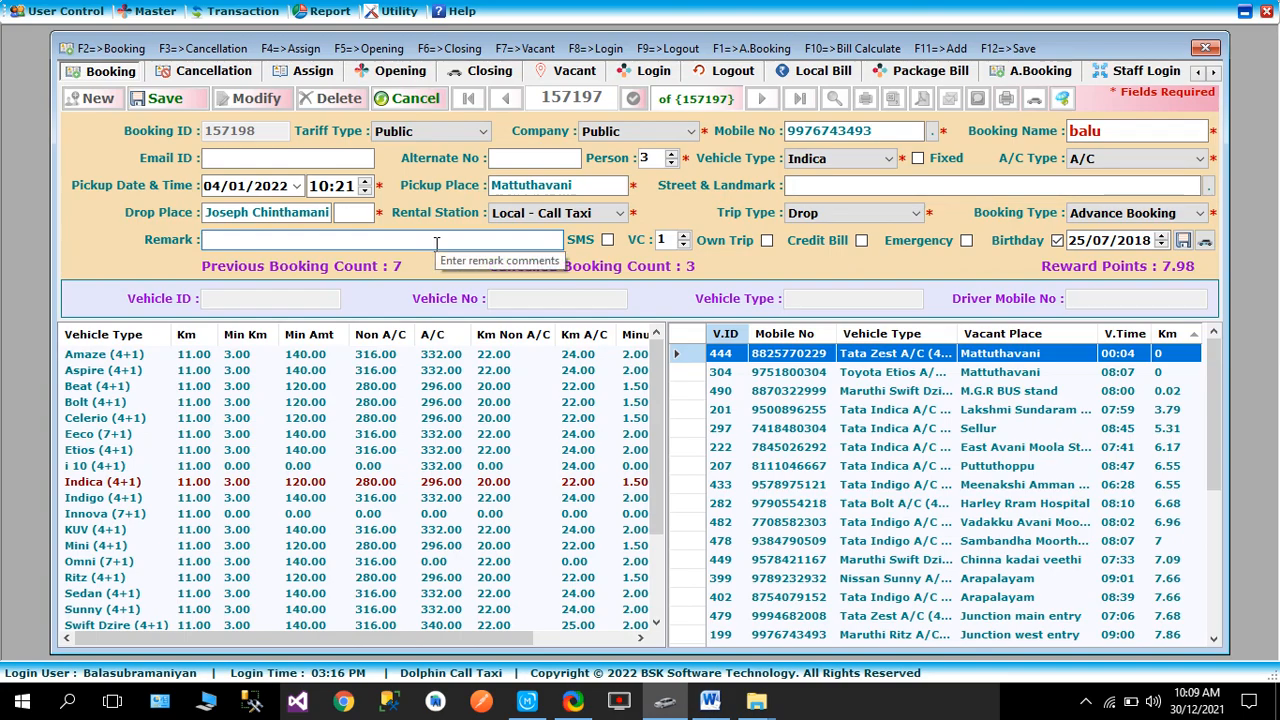
pyautogui.press('Tab')
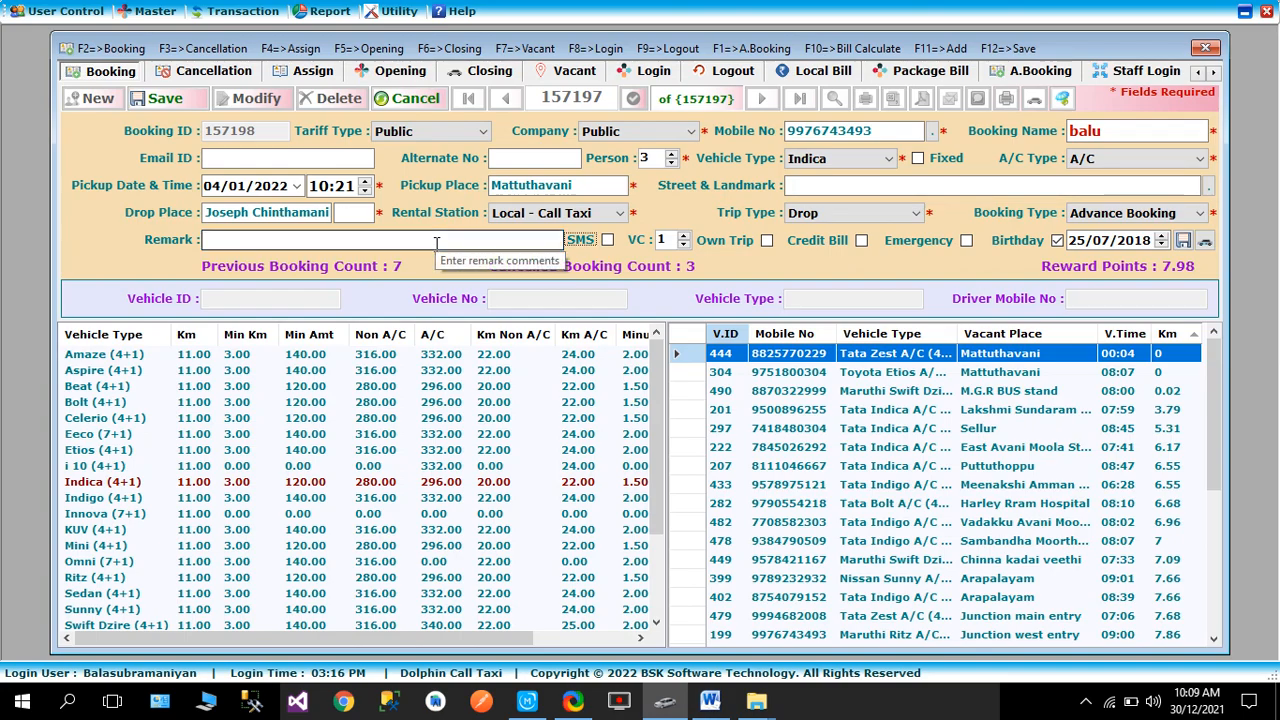
pyautogui.press('Tab')
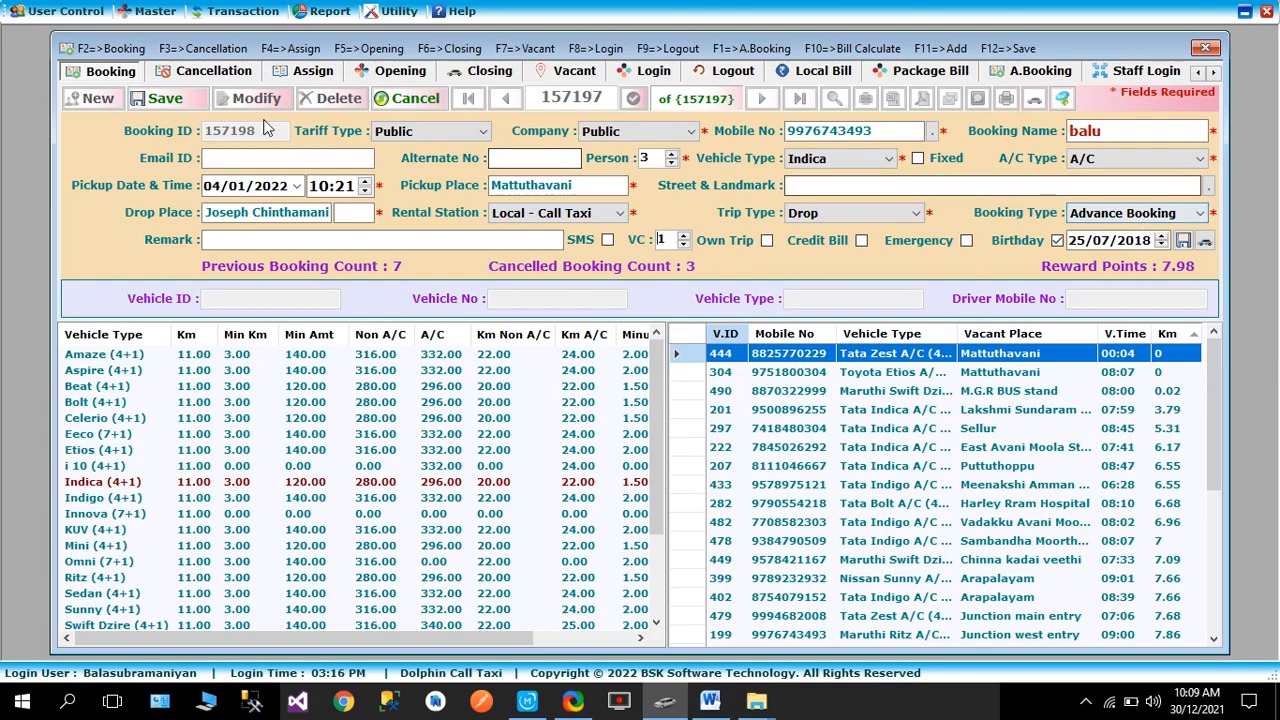
pyautogui.click(172, 103)
pyautogui.click(526, 700)
pyautogui.click(519, 702)
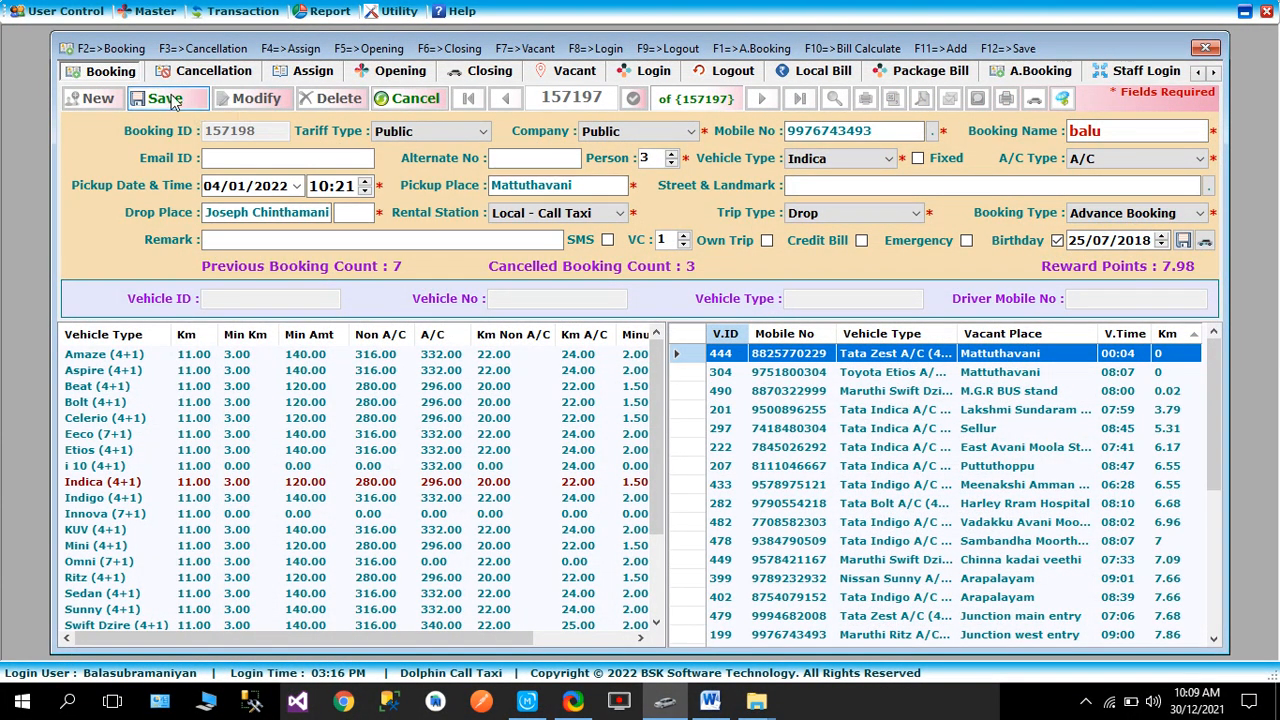
pyautogui.click(166, 99)
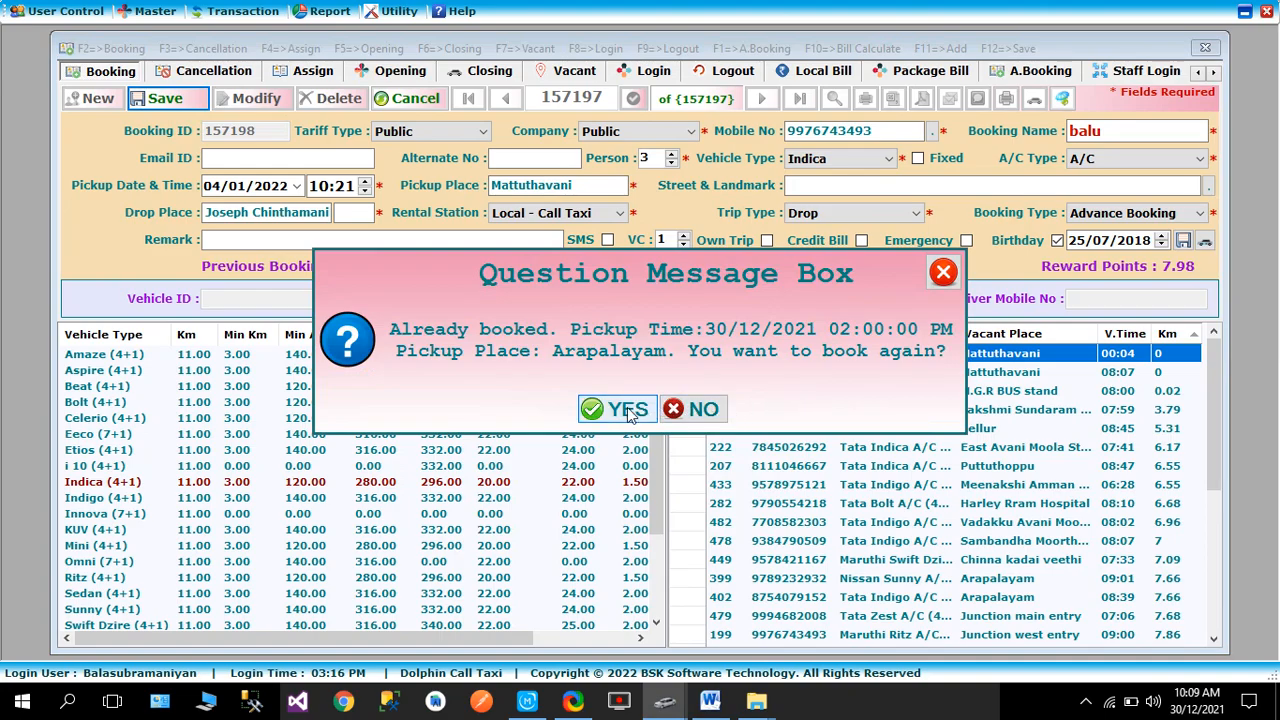
pyautogui.click(624, 410)
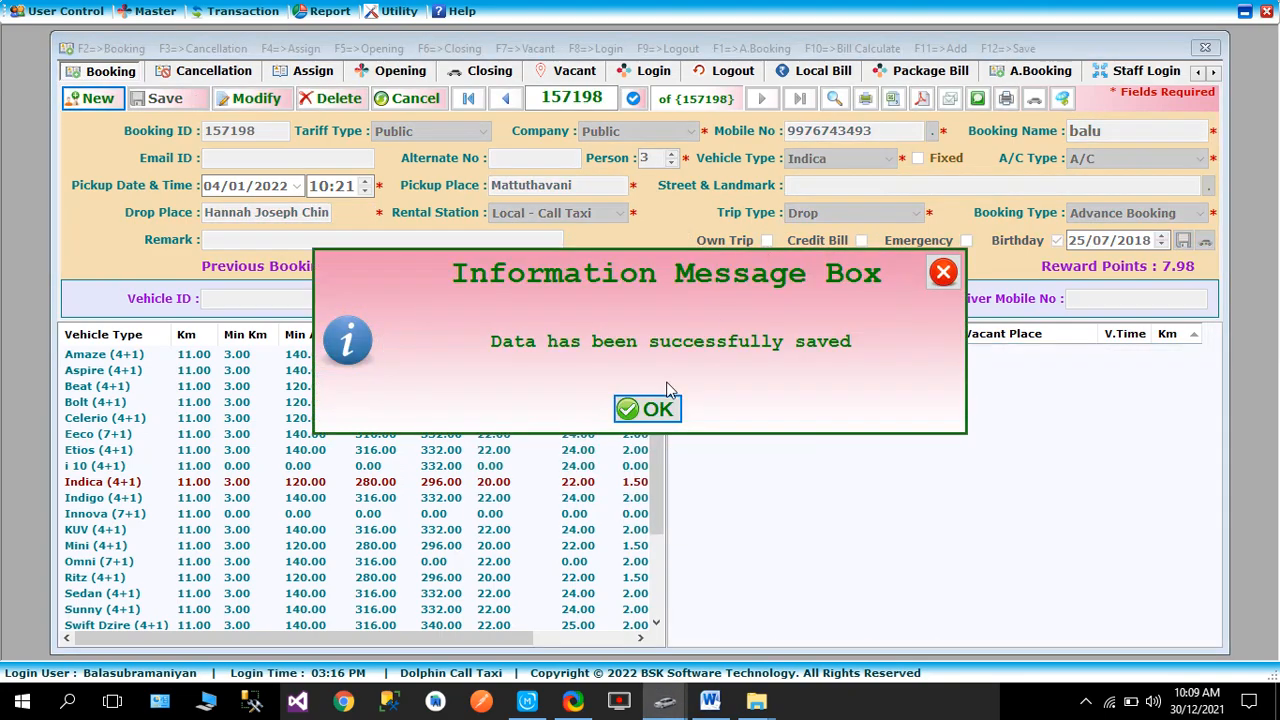
pyautogui.click(646, 412)
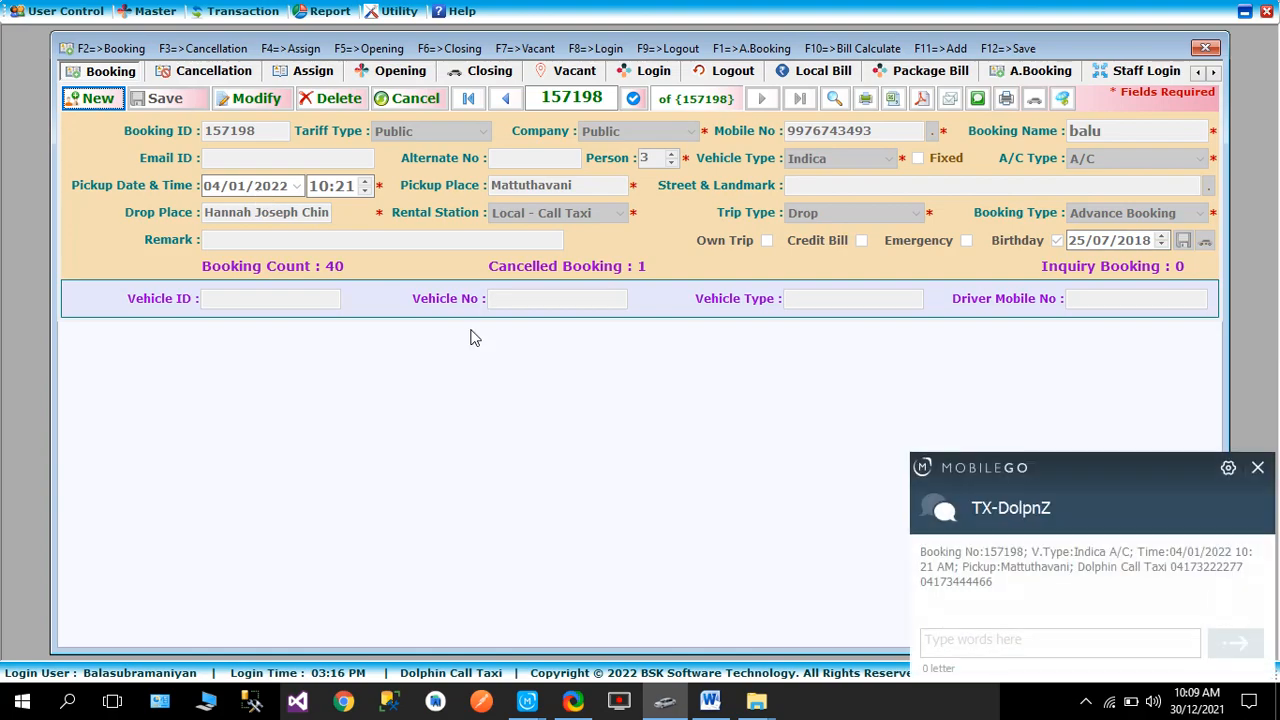
pyautogui.click(1025, 640)
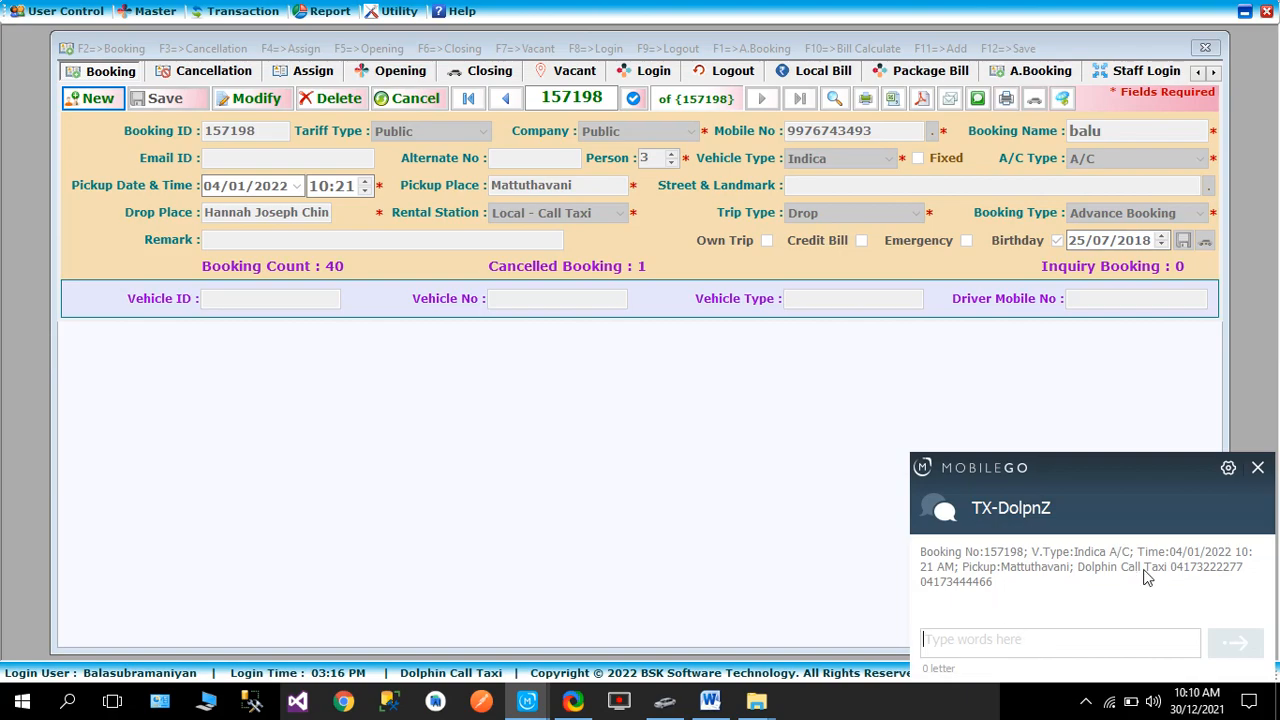
pyautogui.click(1257, 467)
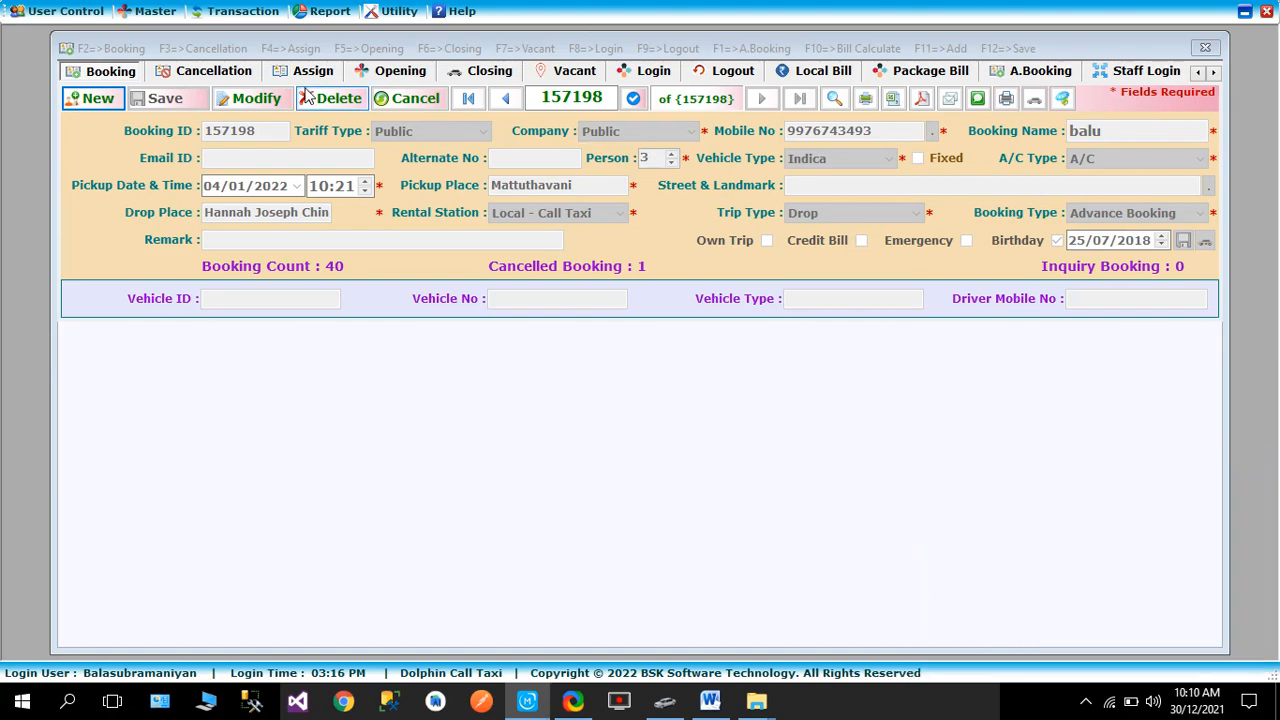
pyautogui.click(1017, 74)
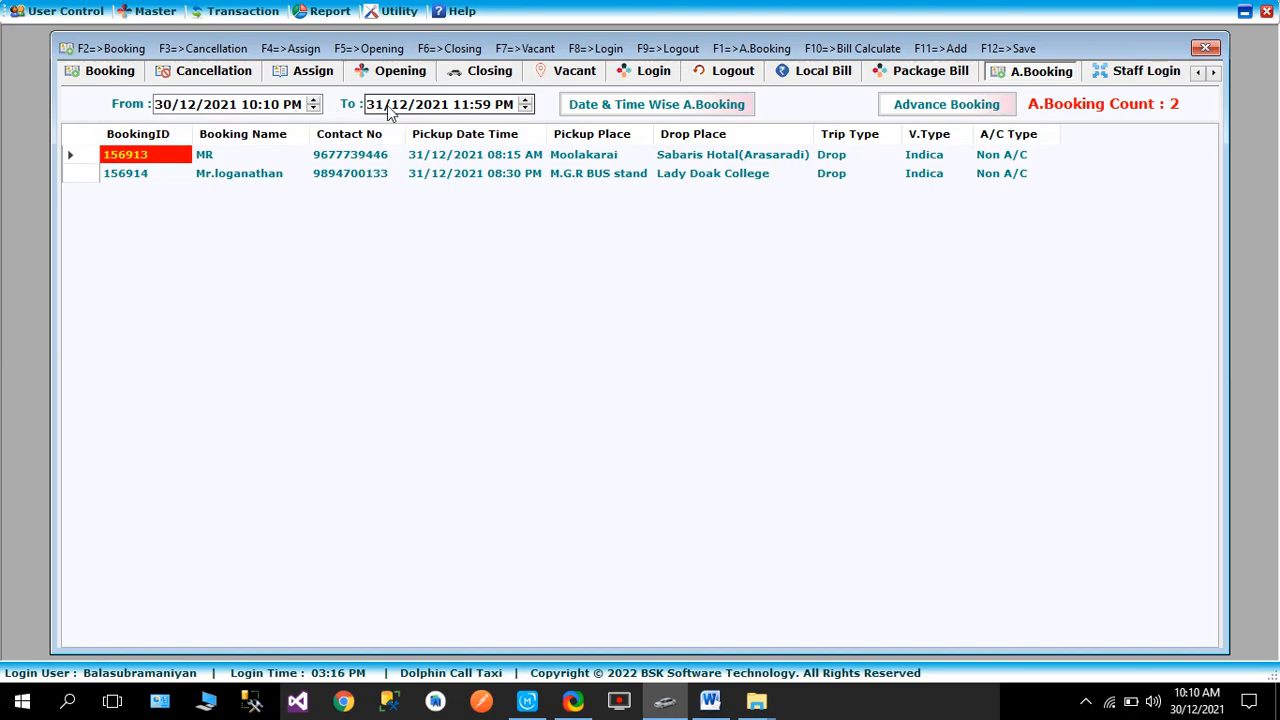
pyautogui.click(432, 108)
pyautogui.press('Up')
pyautogui.press('Up')
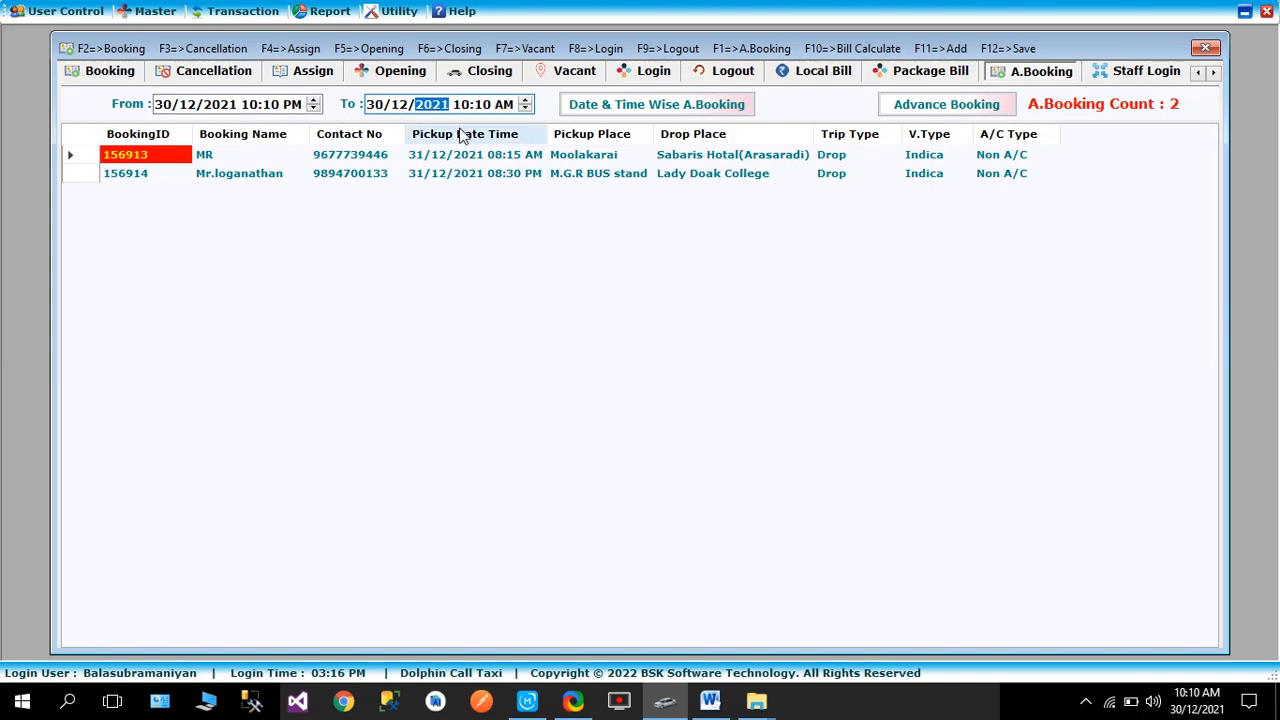
pyautogui.click(399, 106)
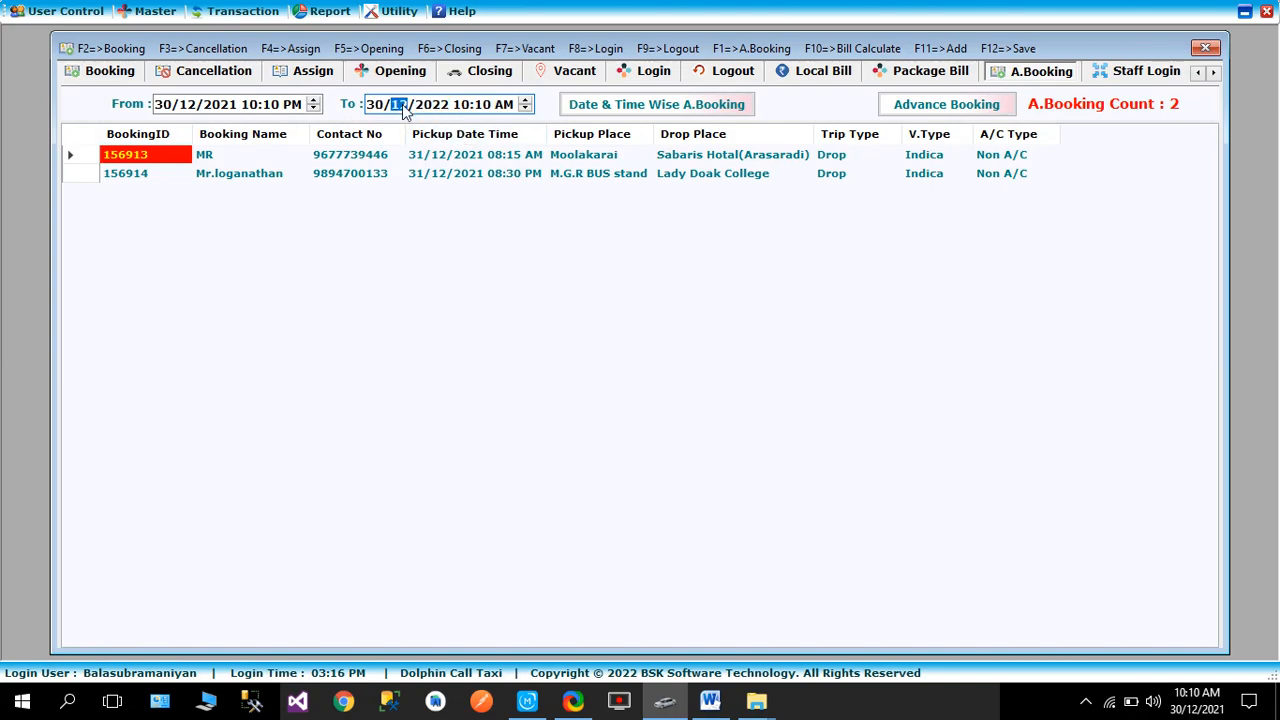
pyautogui.write('1')
pyautogui.click(676, 108)
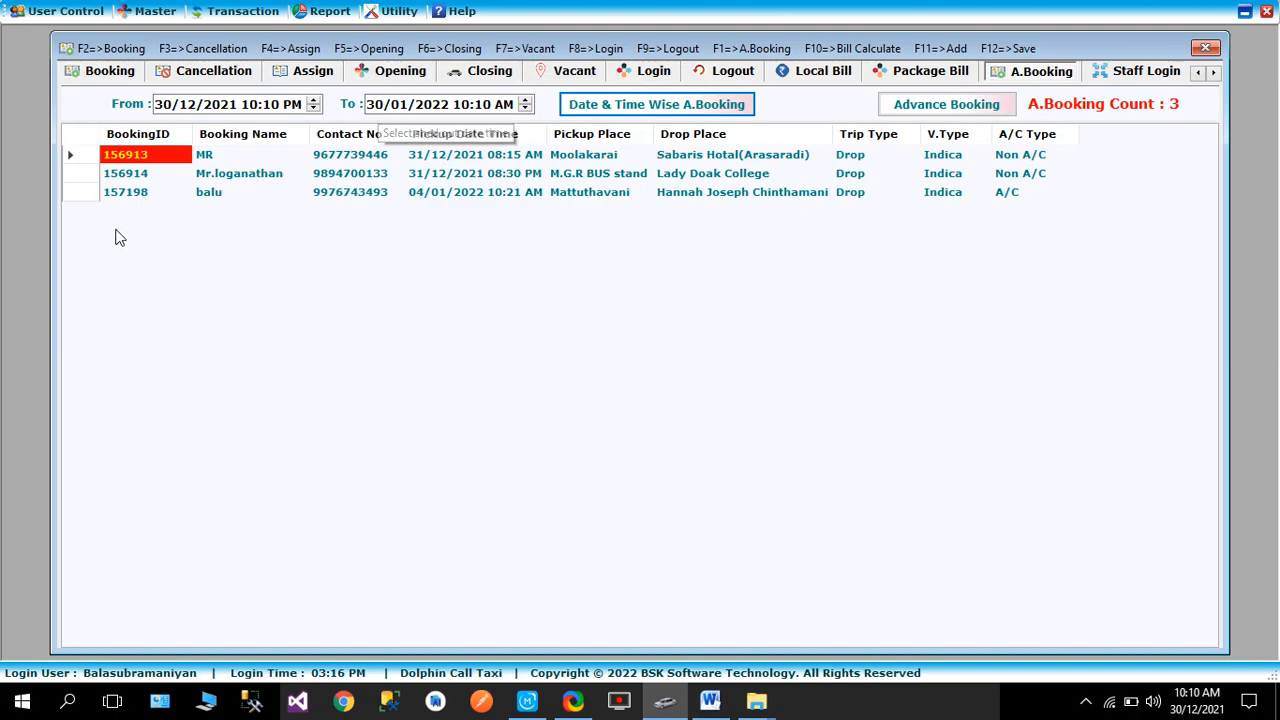
pyautogui.doubleClick(128, 193)
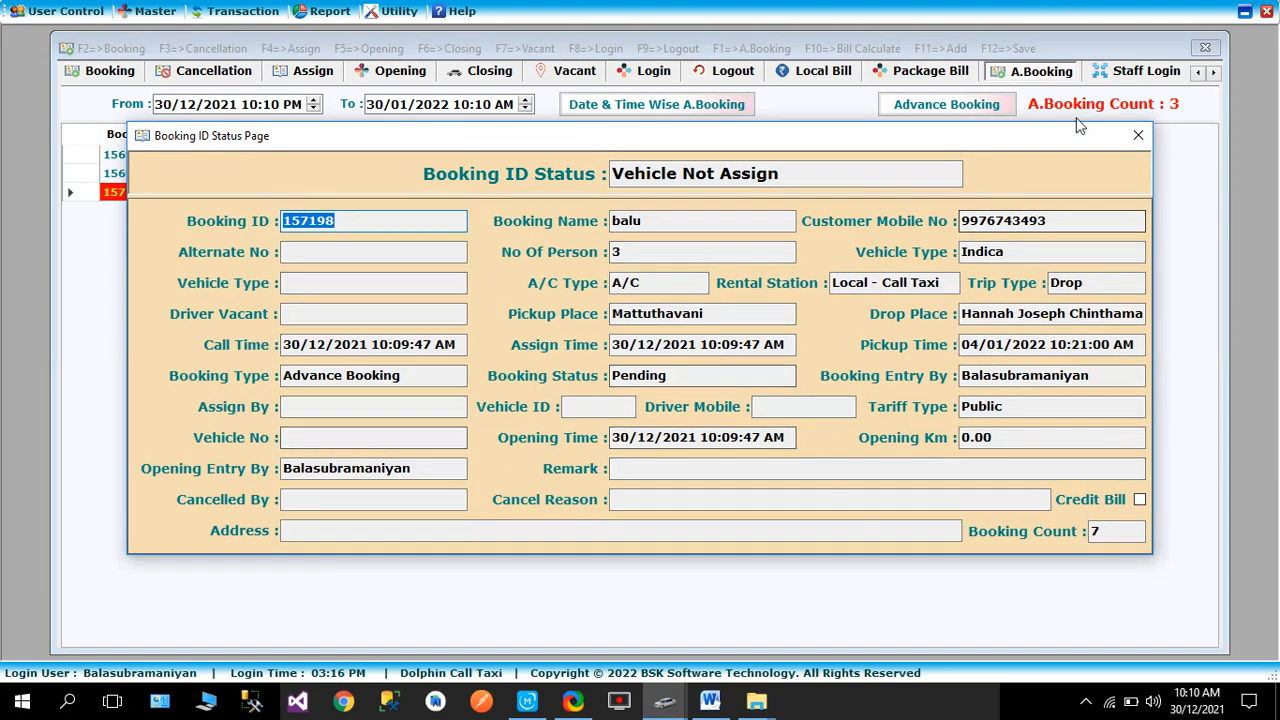
pyautogui.click(1138, 136)
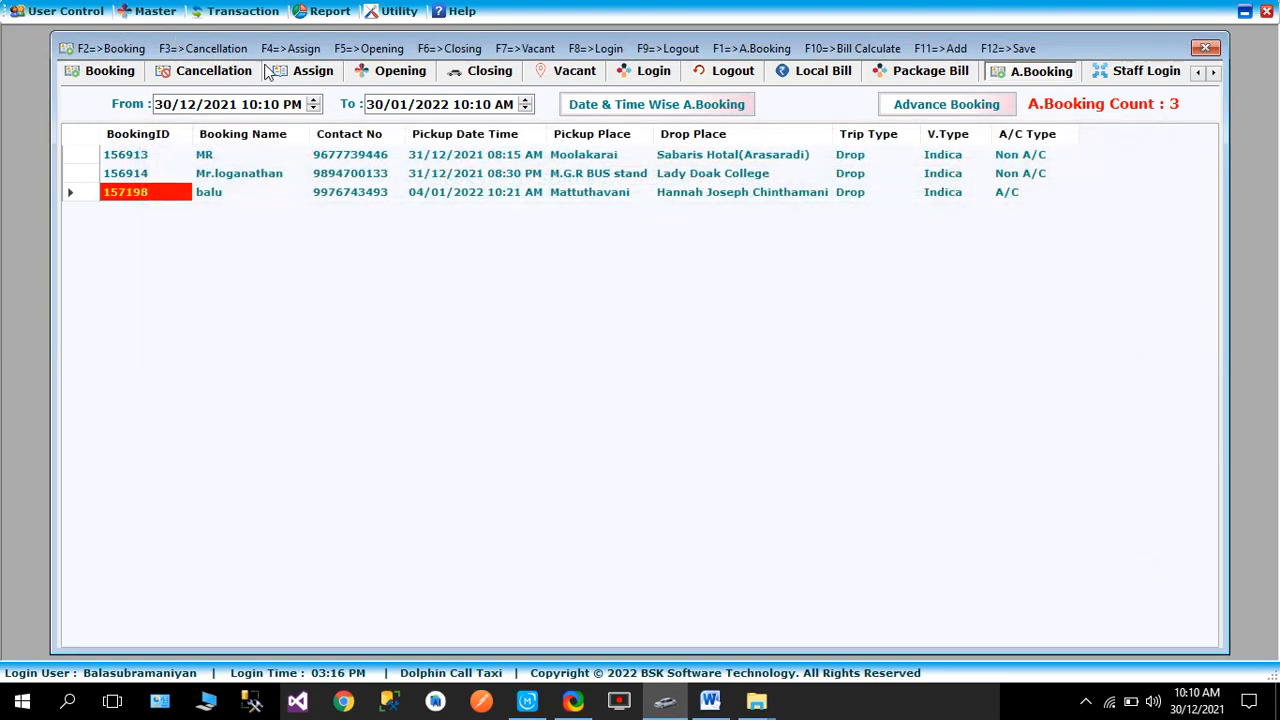
pyautogui.doubleClick(137, 173)
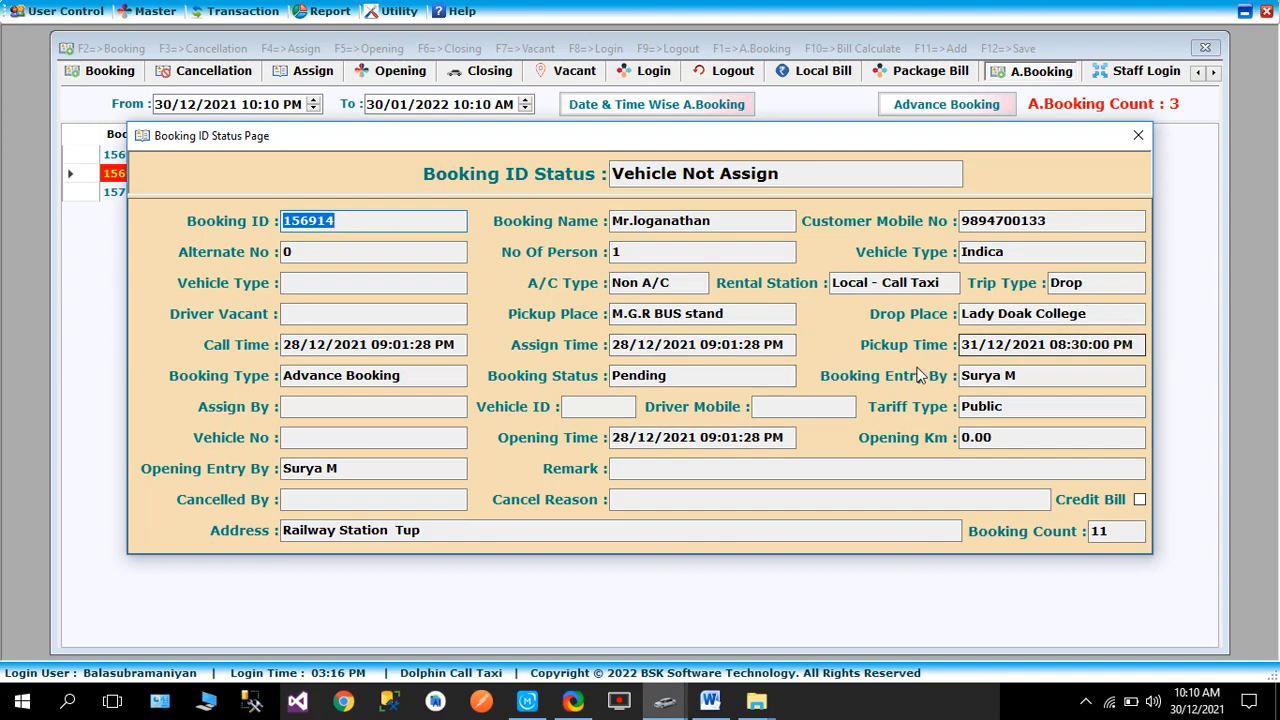
pyautogui.click(1137, 135)
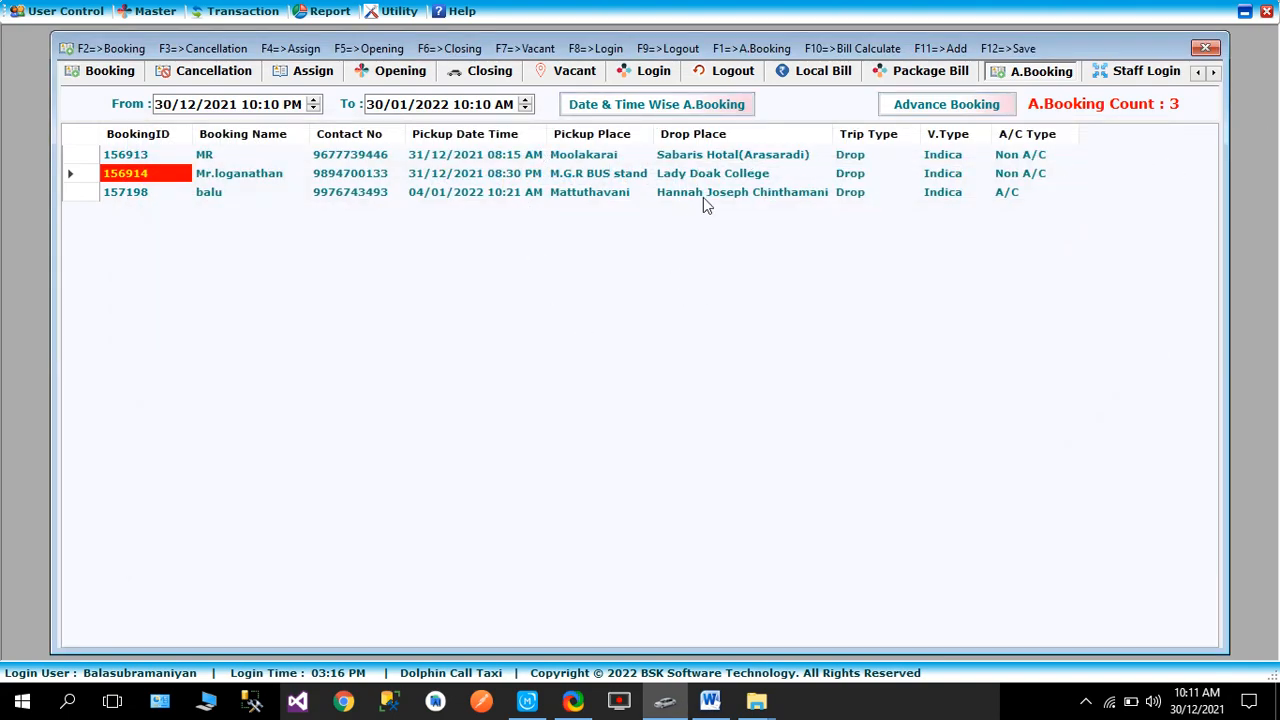
# - Start a new booking and enter the returning customer's mobile number
pyautogui.click(110, 74)
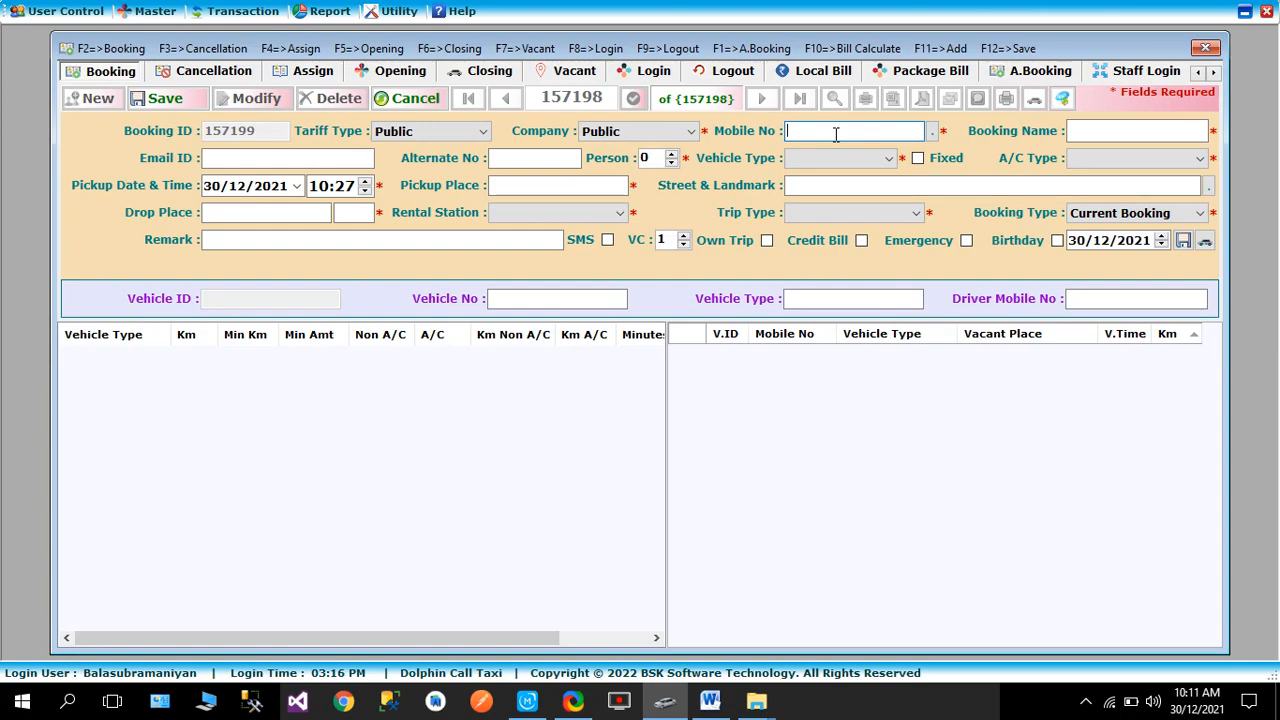
pyautogui.write('8')
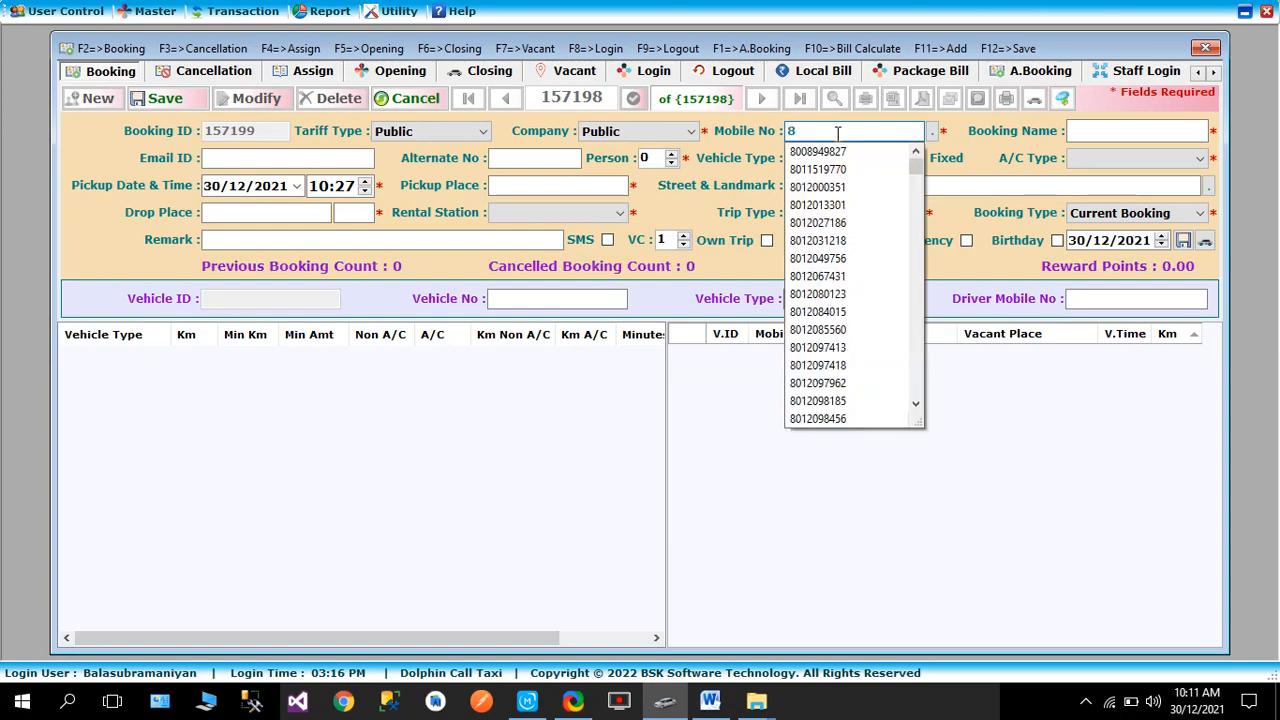
pyautogui.press('BackSpace')
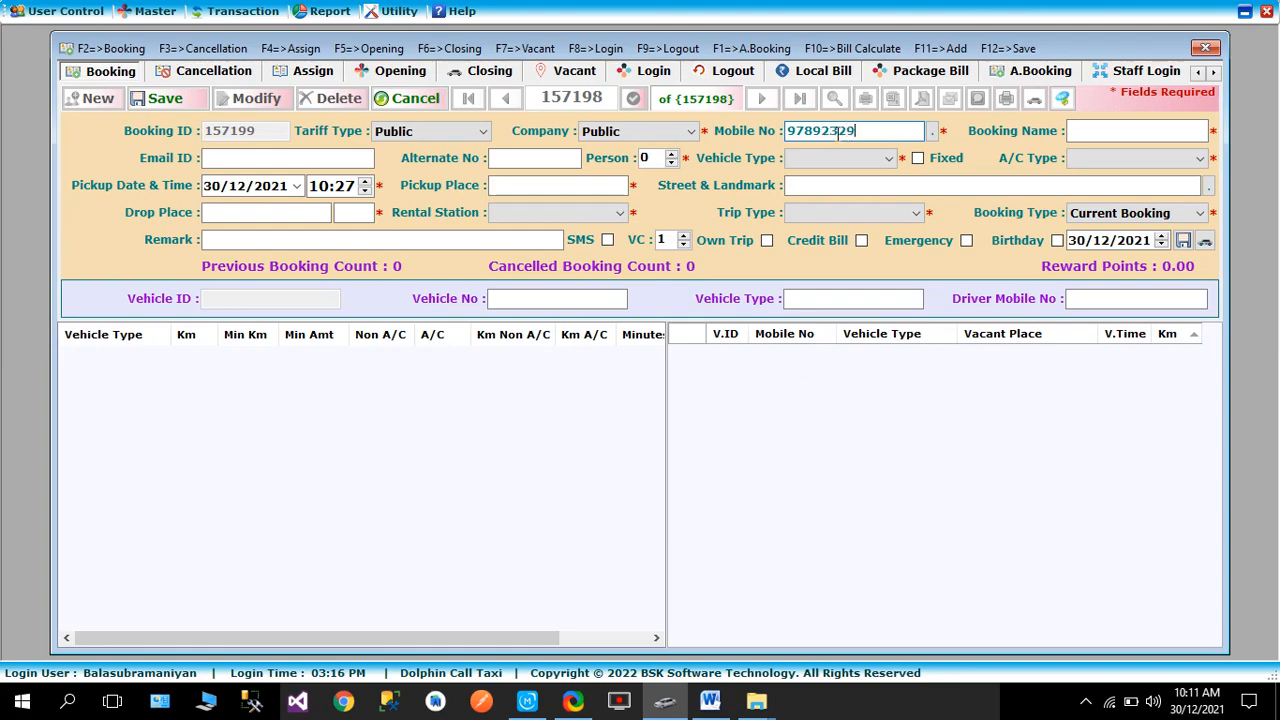
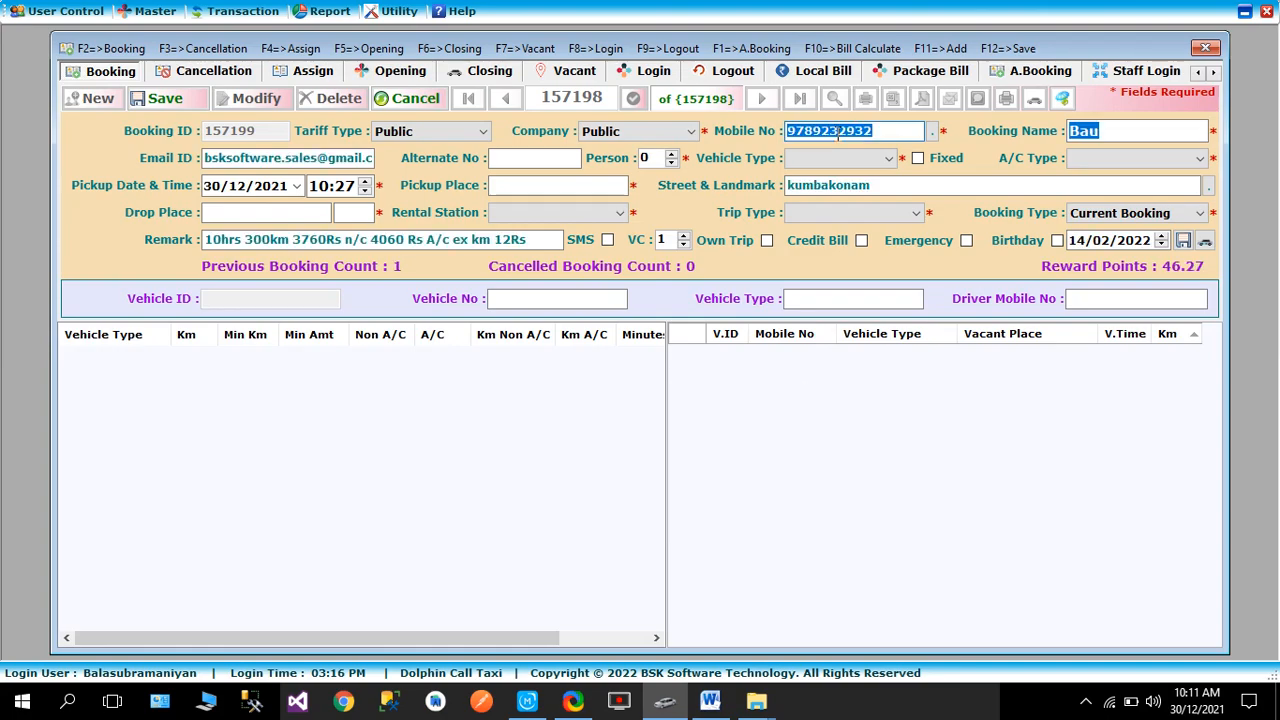
pyautogui.press('Tab')
# - Set the booking to 3 persons, a Beat vehicle and Non A/C
pyautogui.write('2')
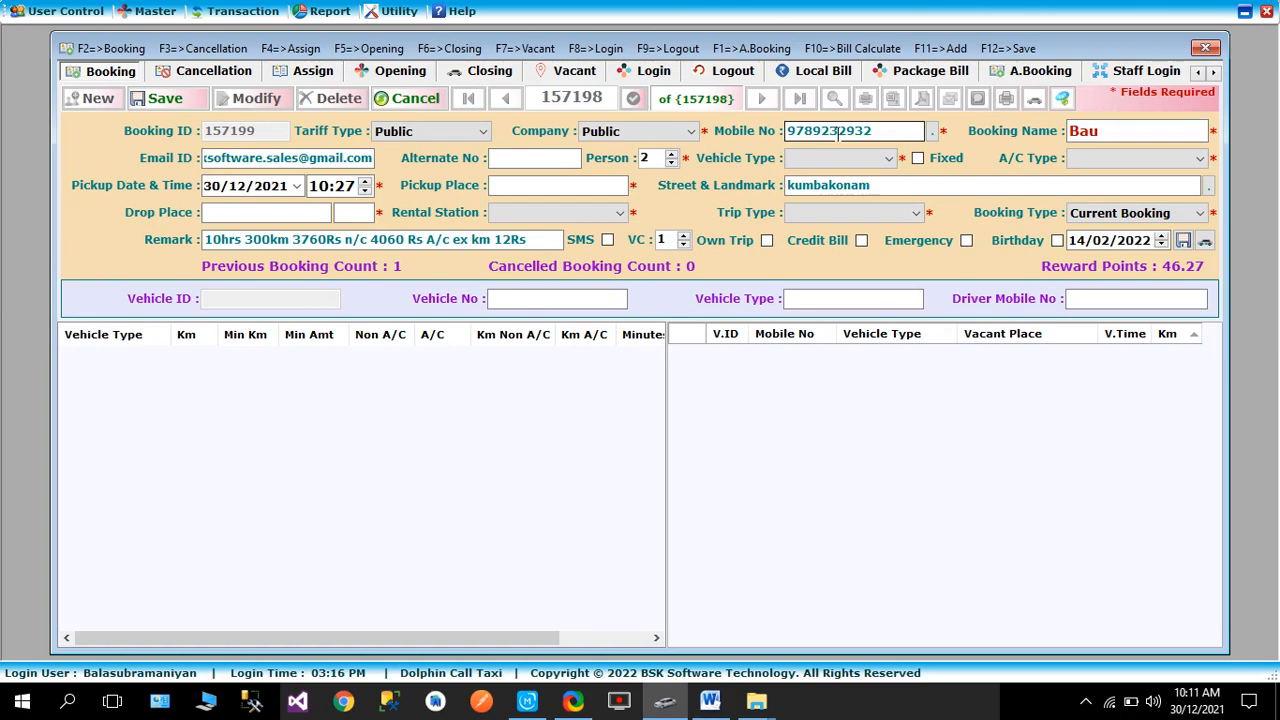
pyautogui.press('Tab')
pyautogui.press('Down')
pyautogui.press('Down')
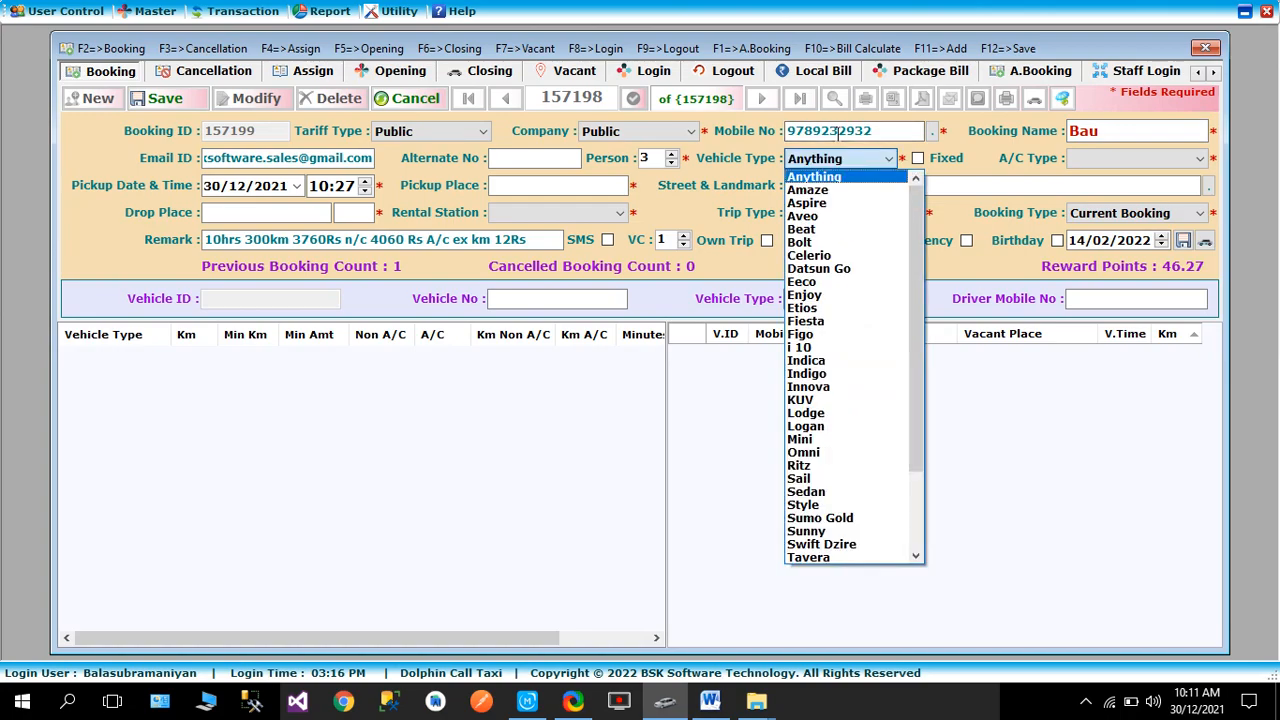
pyautogui.press('Down')
pyautogui.press('Down')
pyautogui.press('Down')
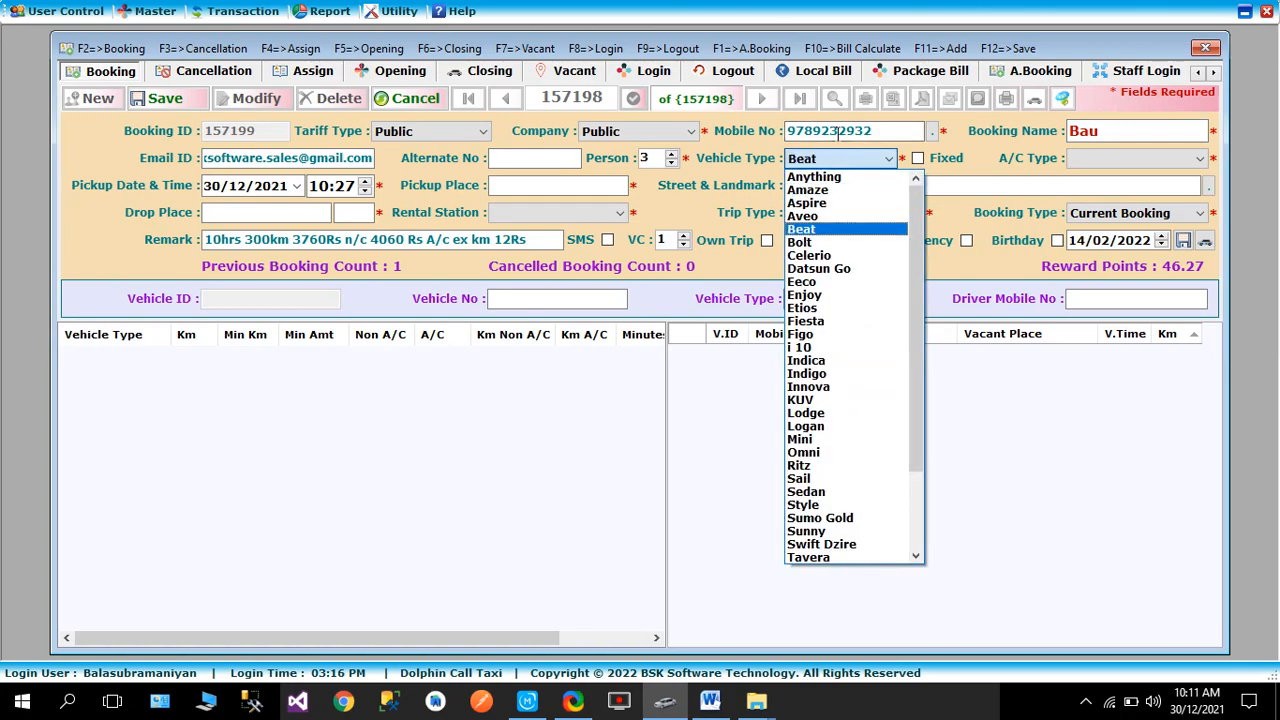
pyautogui.press('Tab')
pyautogui.press('Tab')
pyautogui.press('Down')
pyautogui.press('Down')
pyautogui.press('Tab')
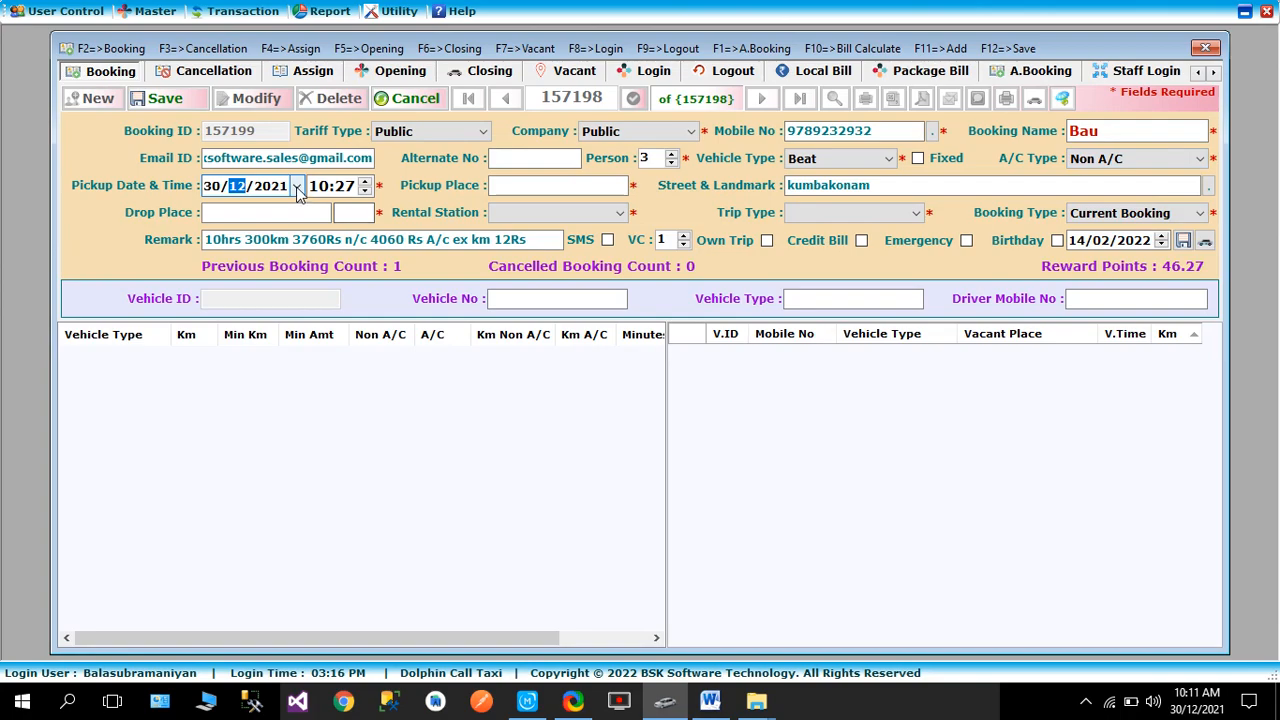
pyautogui.hotkey('alt', 'Down')
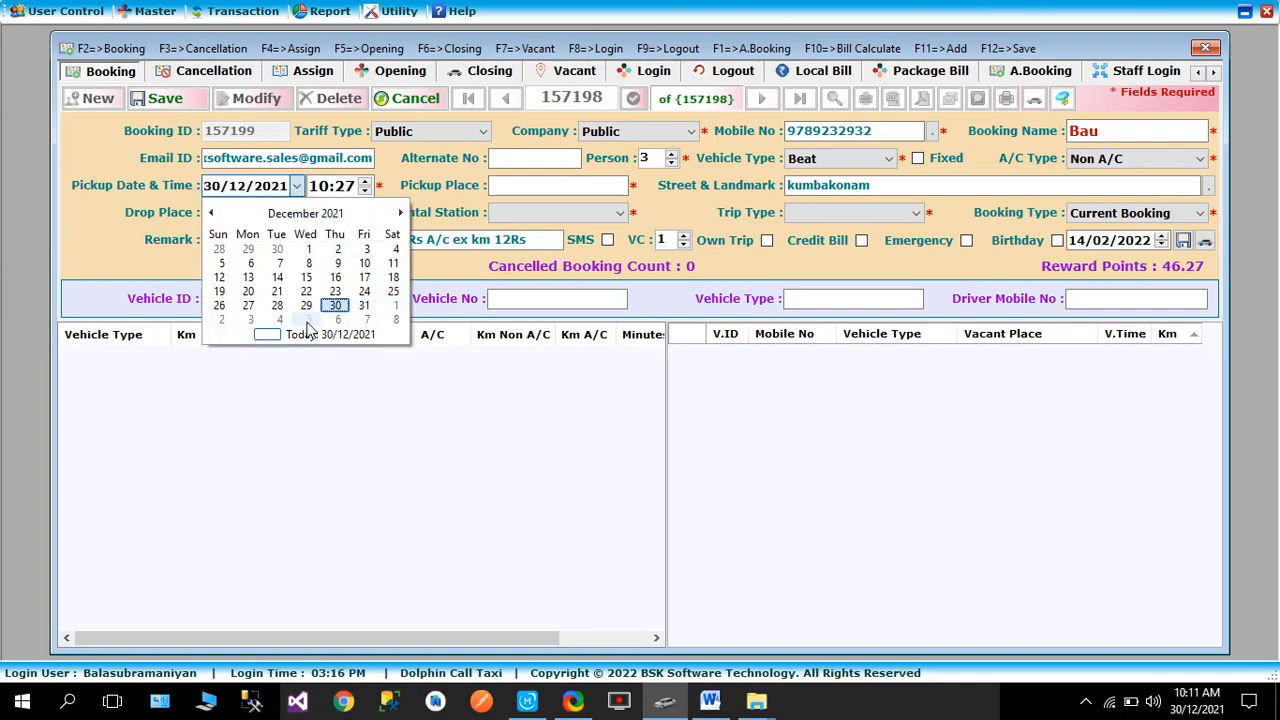
# - Set the pickup date to 03/01/2022 and the pickup place to Kochadai, clearing the old landmark
pyautogui.click(250, 319)
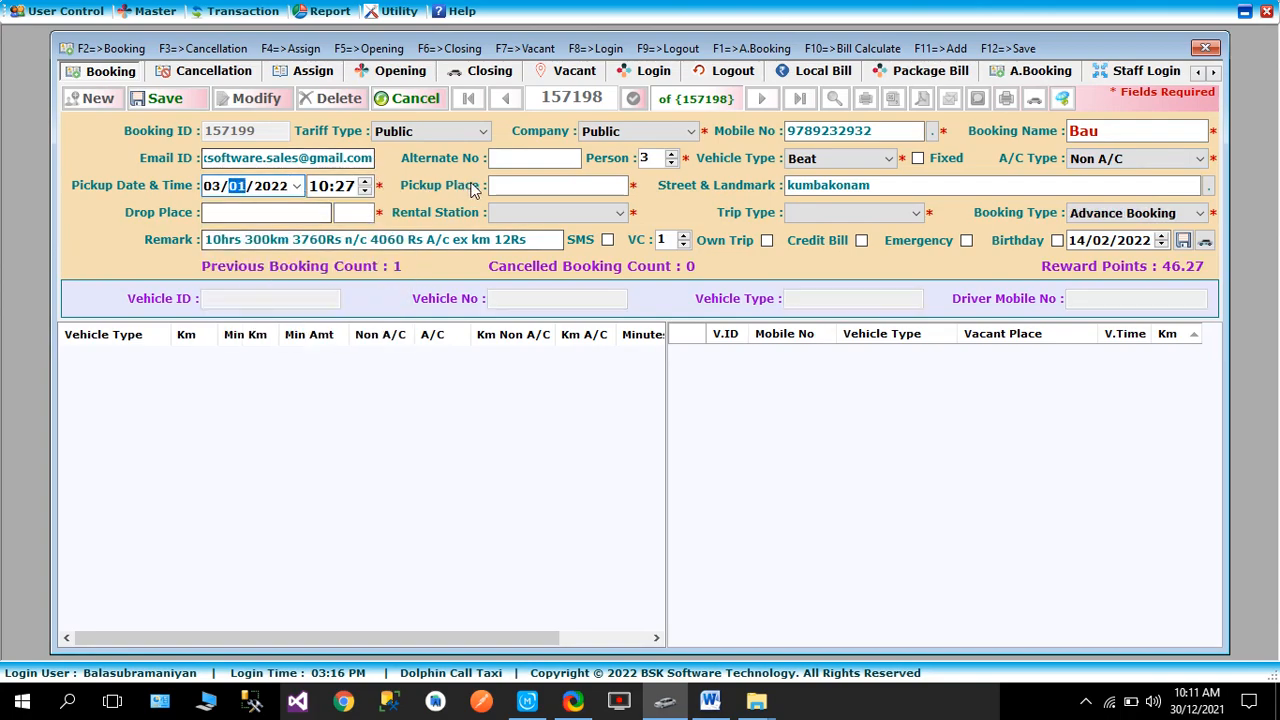
pyautogui.click(519, 188)
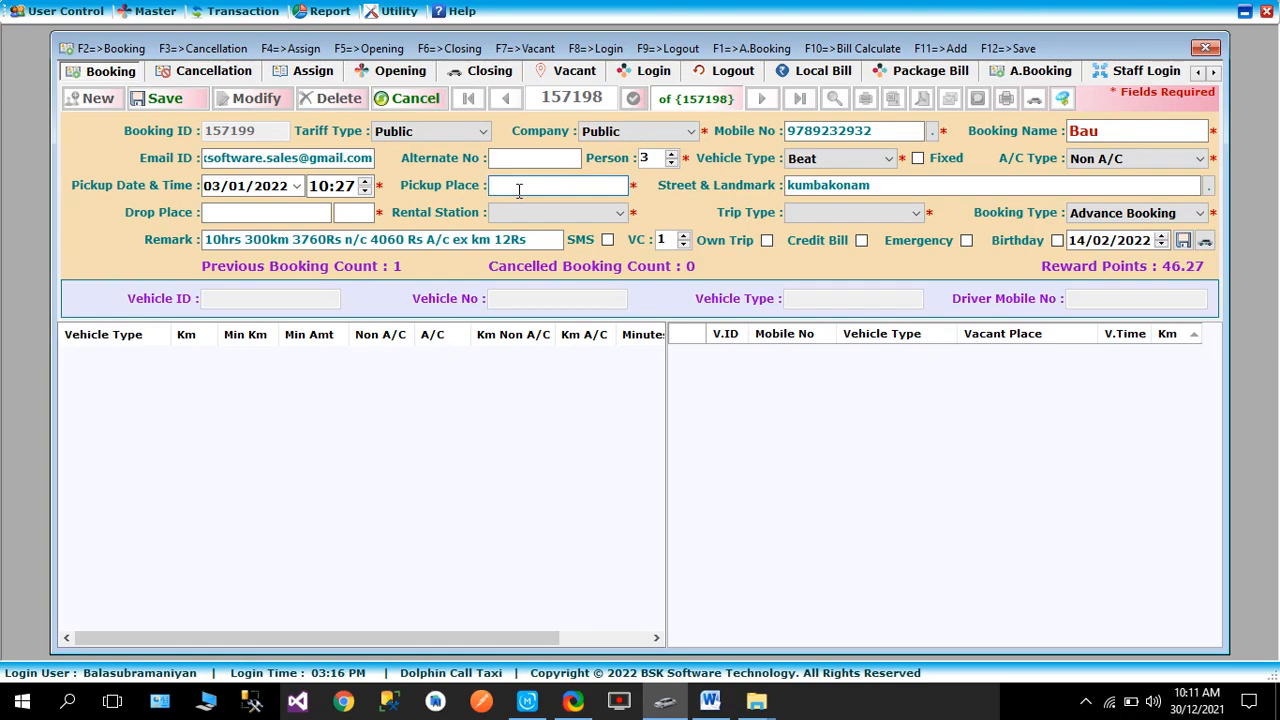
pyautogui.write('Kochadai')
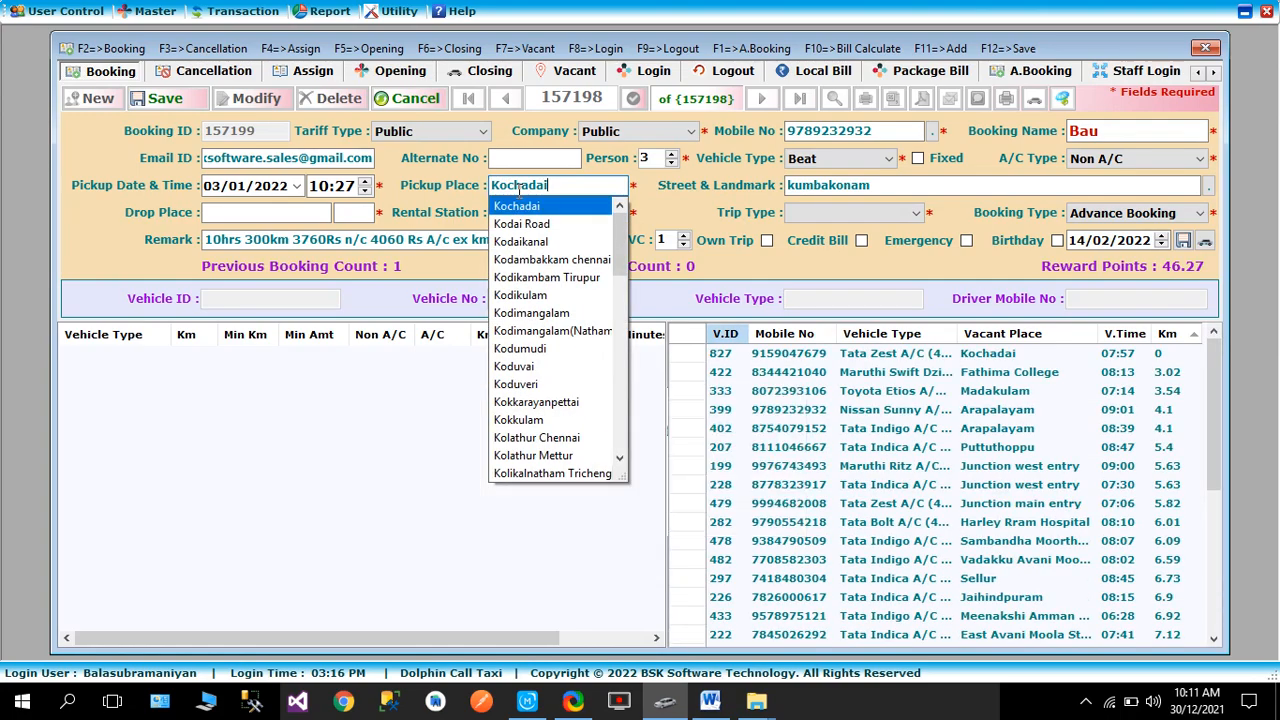
pyautogui.press('Tab')
pyautogui.press('BackSpace')
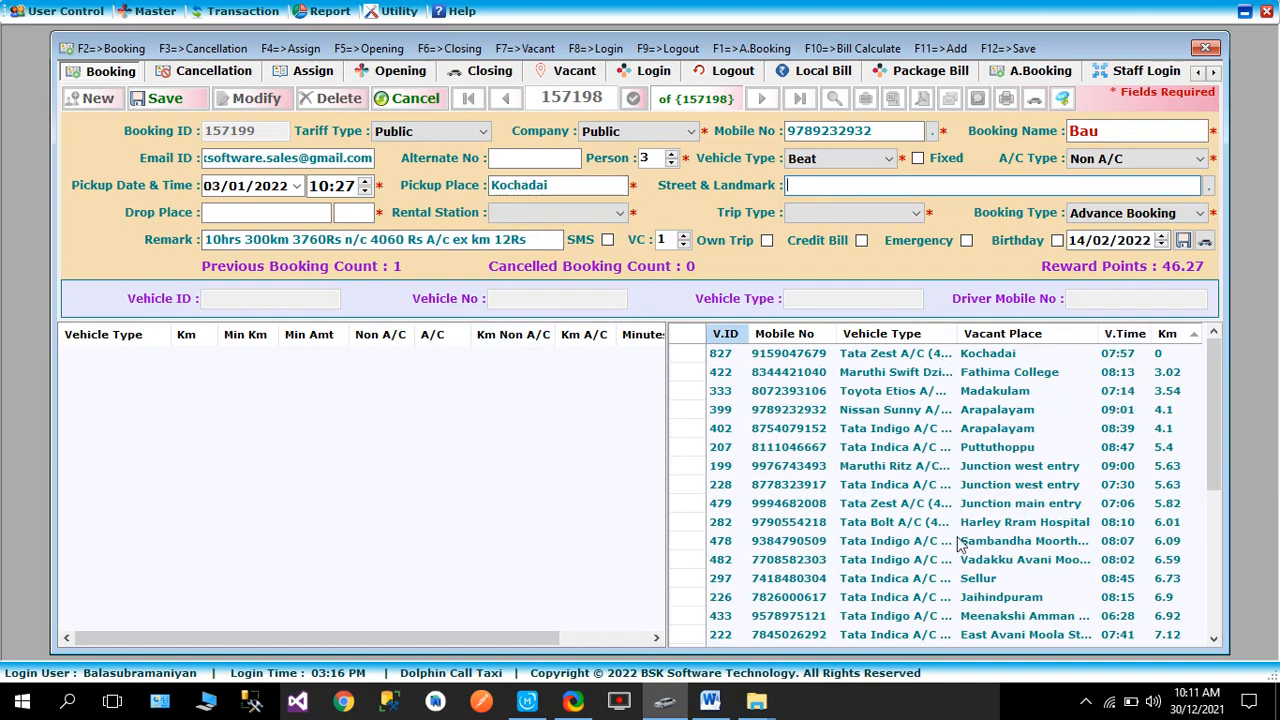
# - Set the drop place to Kumbakonam from the suggestions
pyautogui.press('Tab')
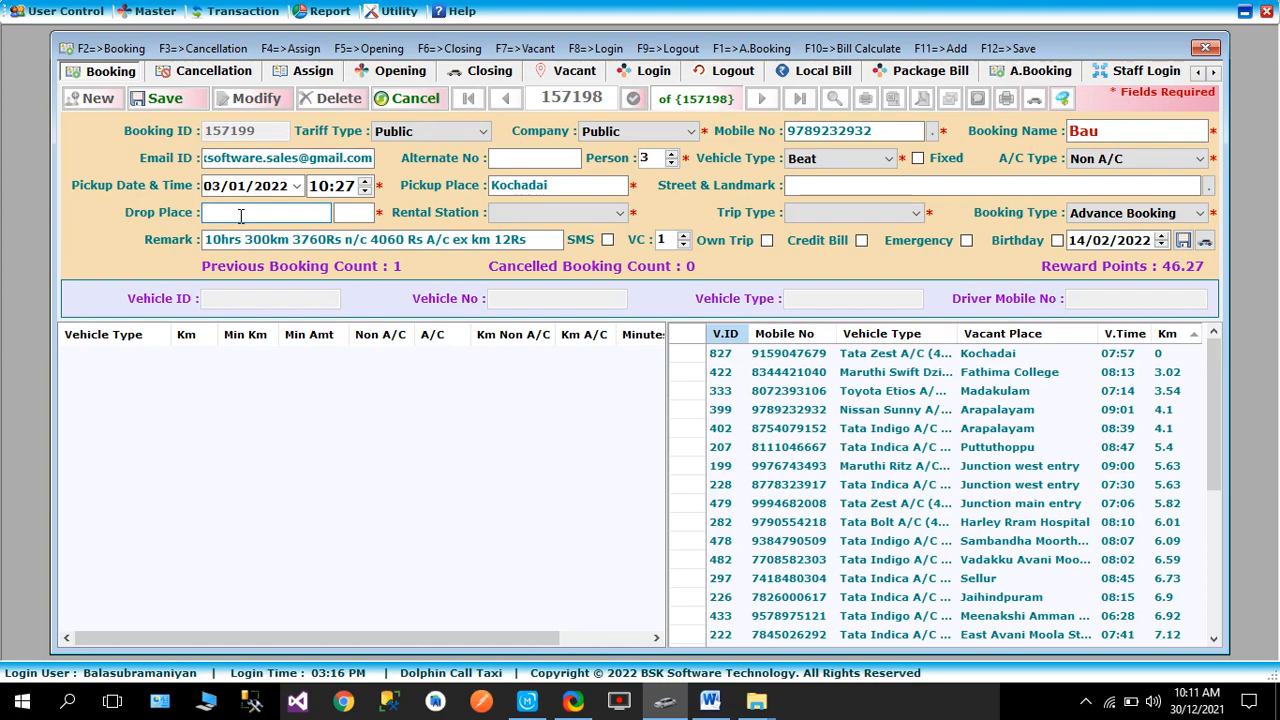
pyautogui.write('kumb')
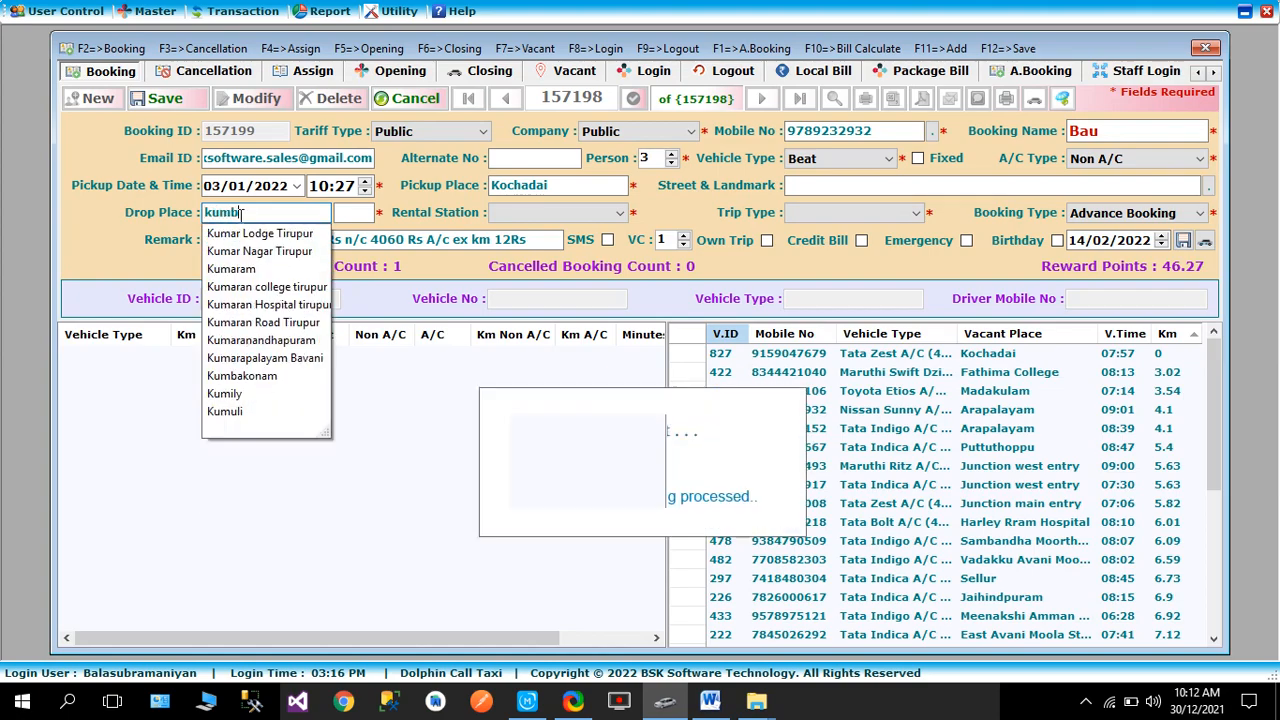
pyautogui.press('Down')
pyautogui.press('Return')
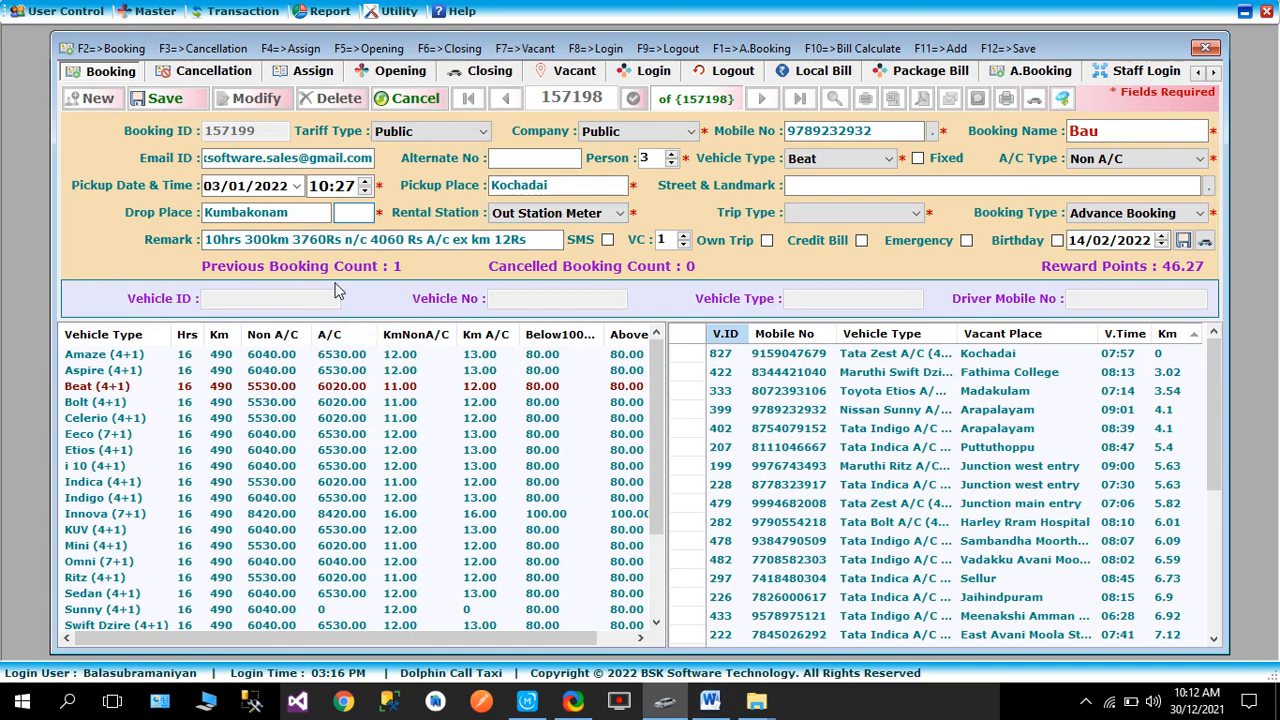
# - Set the trip type to Up & Down and start replacing the remark with the 16hrs package rates
pyautogui.click(820, 213)
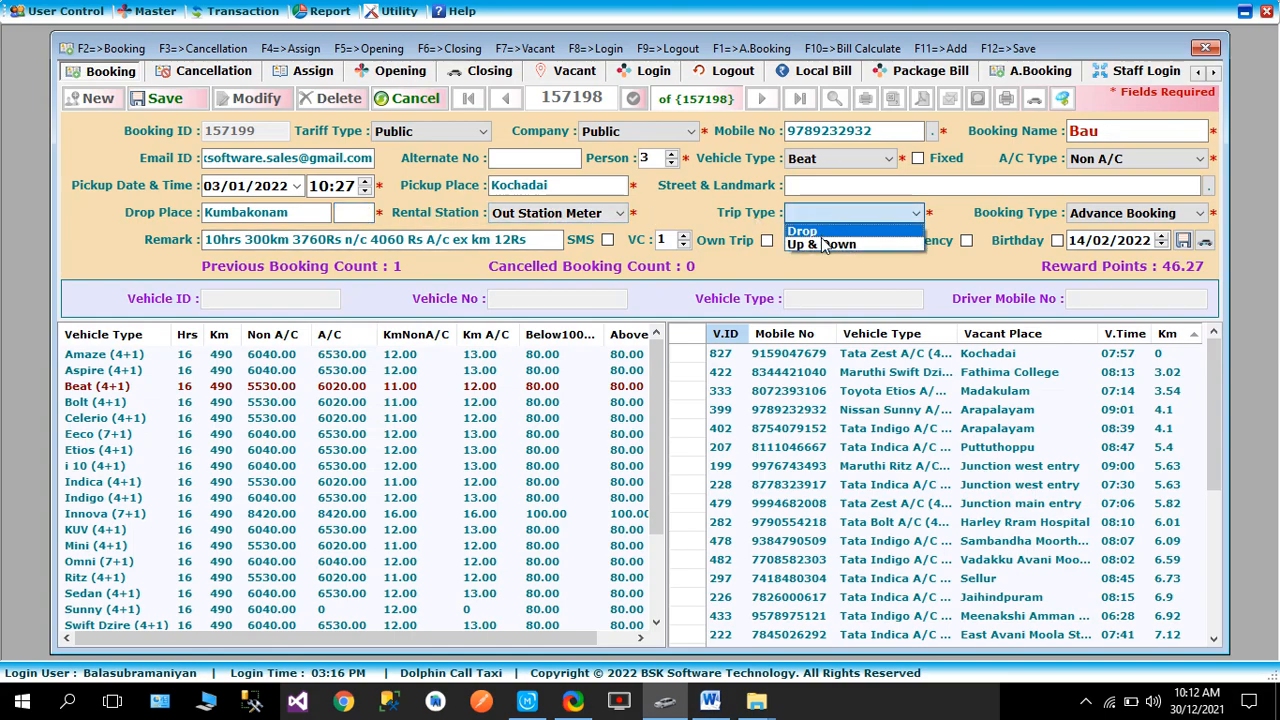
pyautogui.click(810, 244)
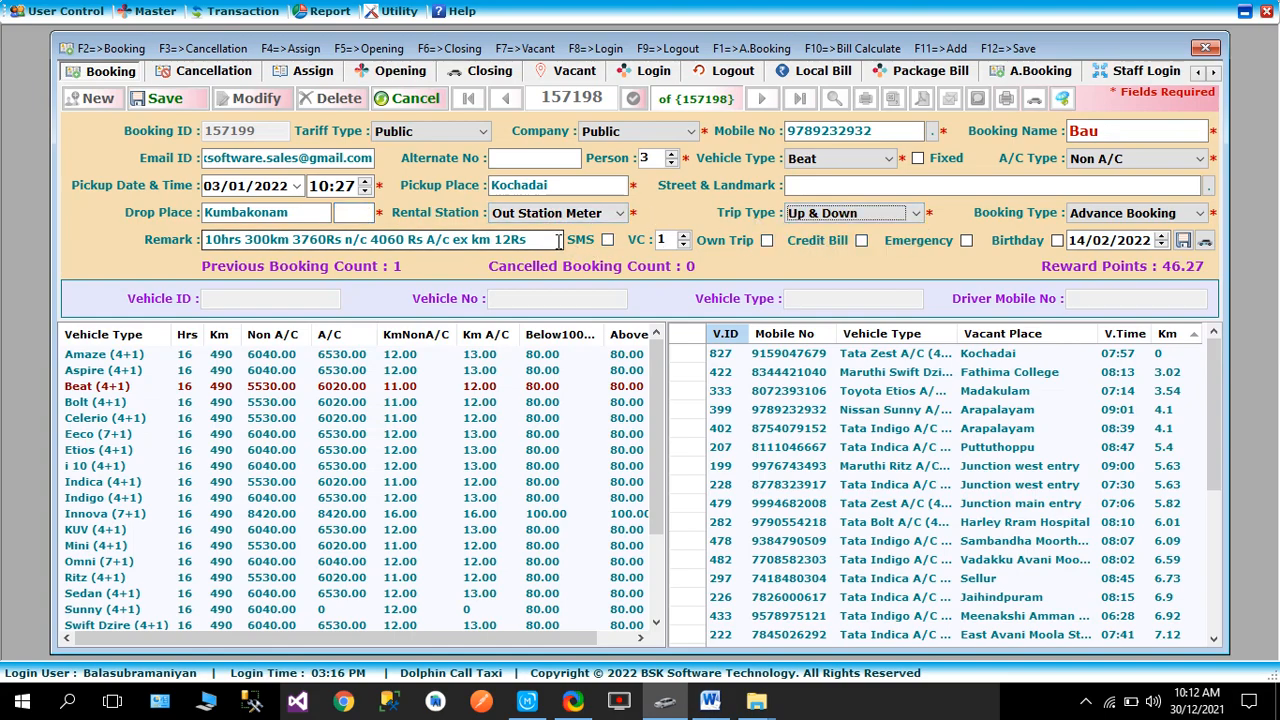
pyautogui.press('Tab')
pyautogui.press('Tab')
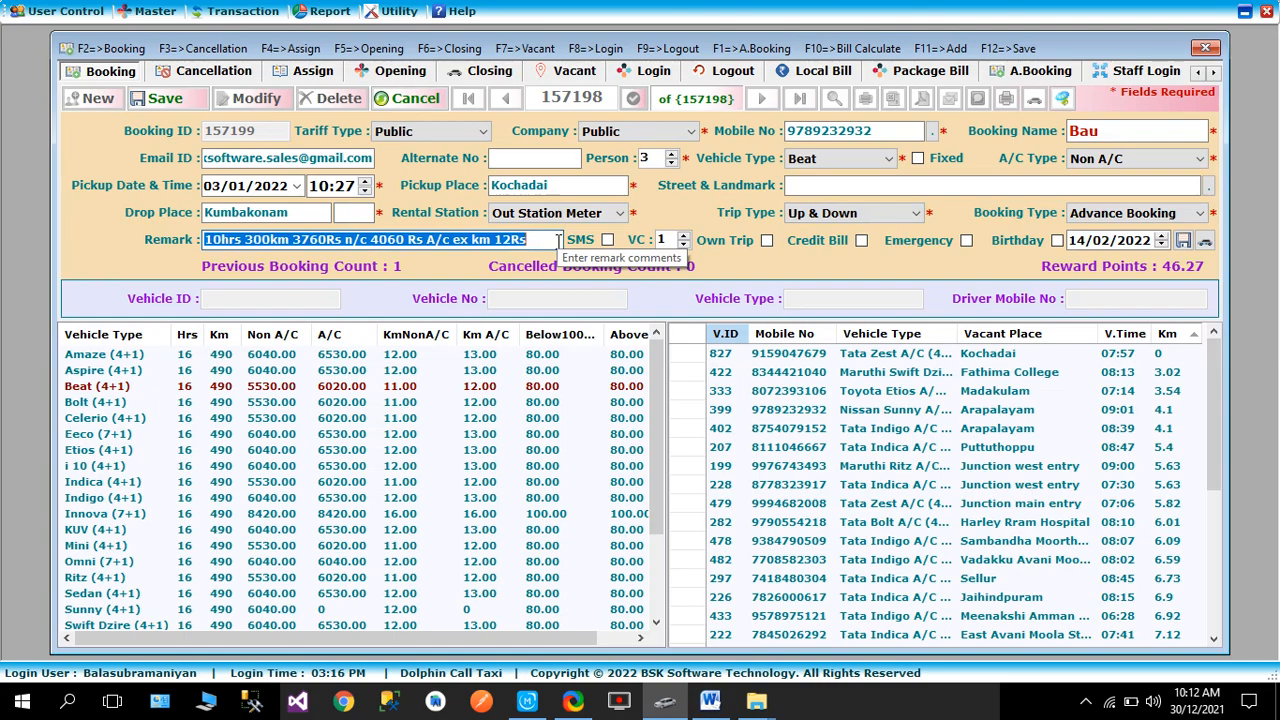
pyautogui.press('BackSpace')
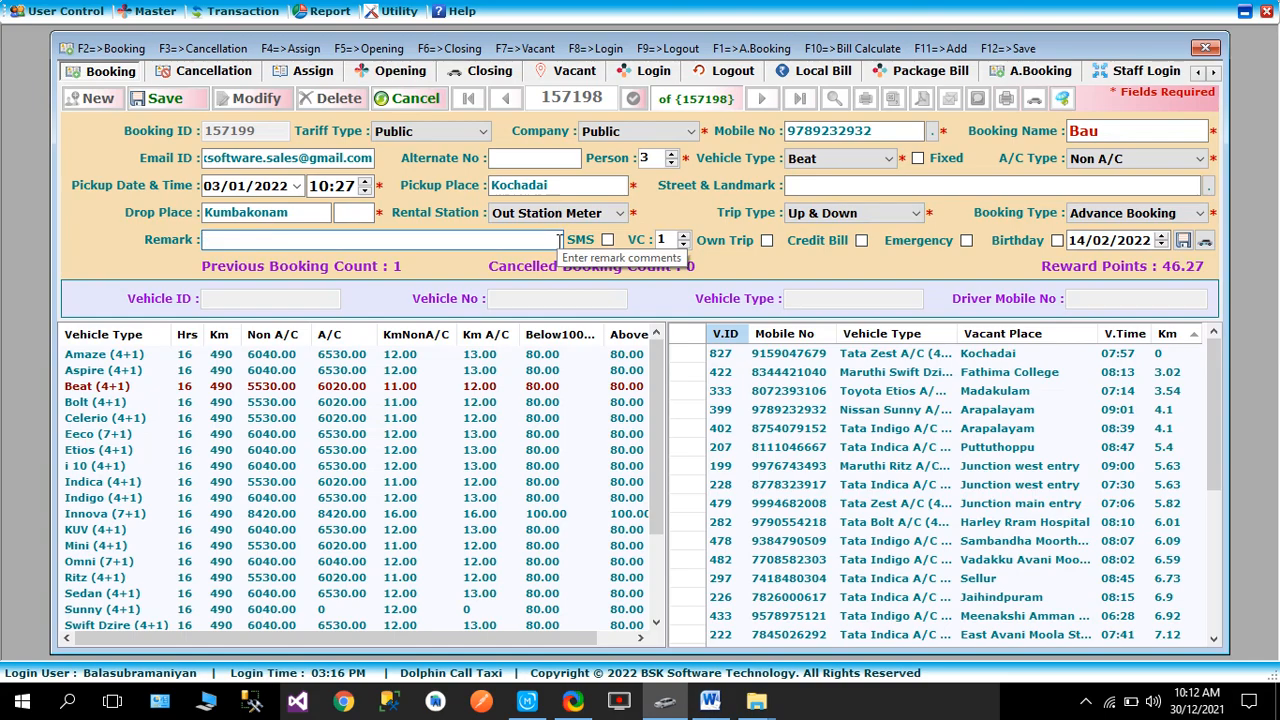
pyautogui.write('16')
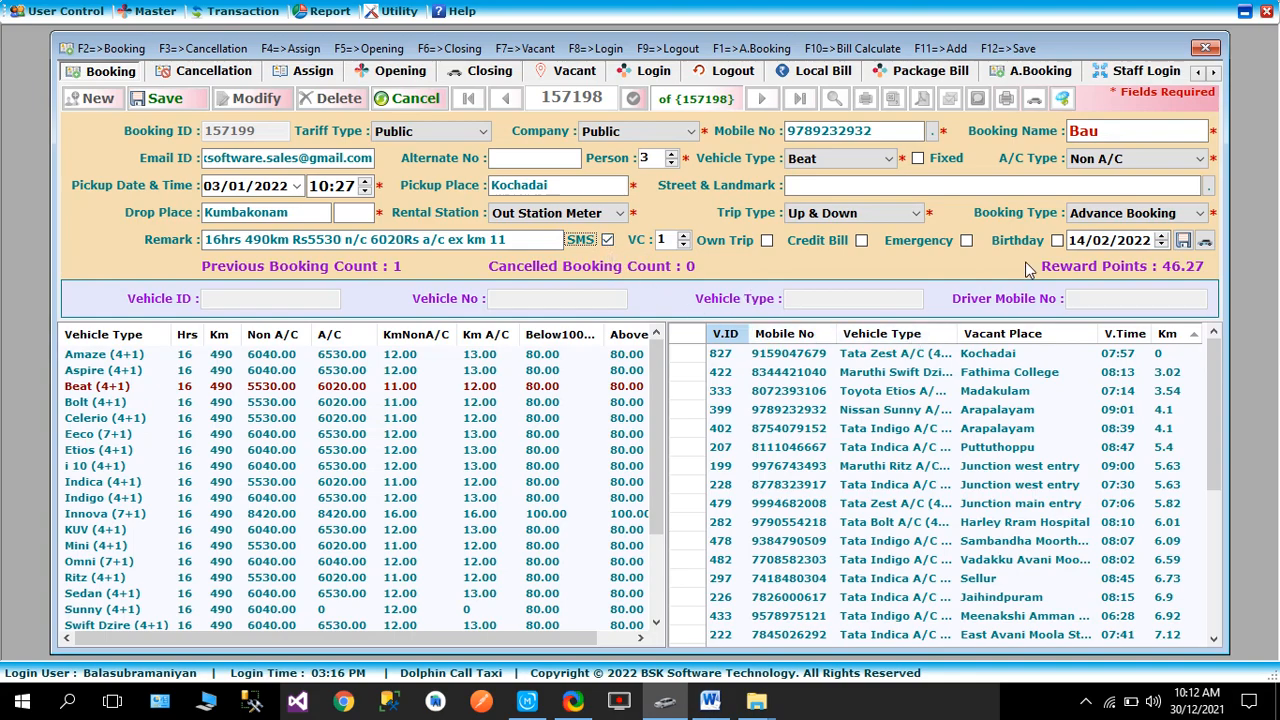
pyautogui.click(165, 100)
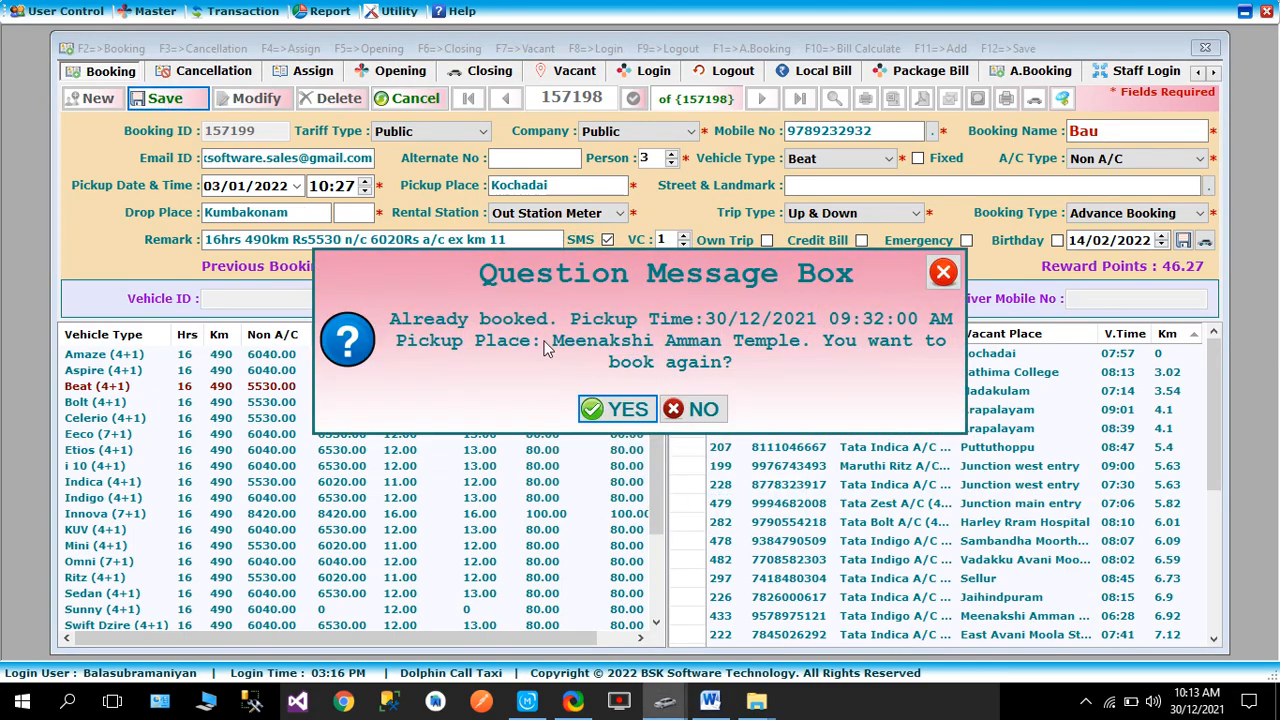
pyautogui.click(628, 411)
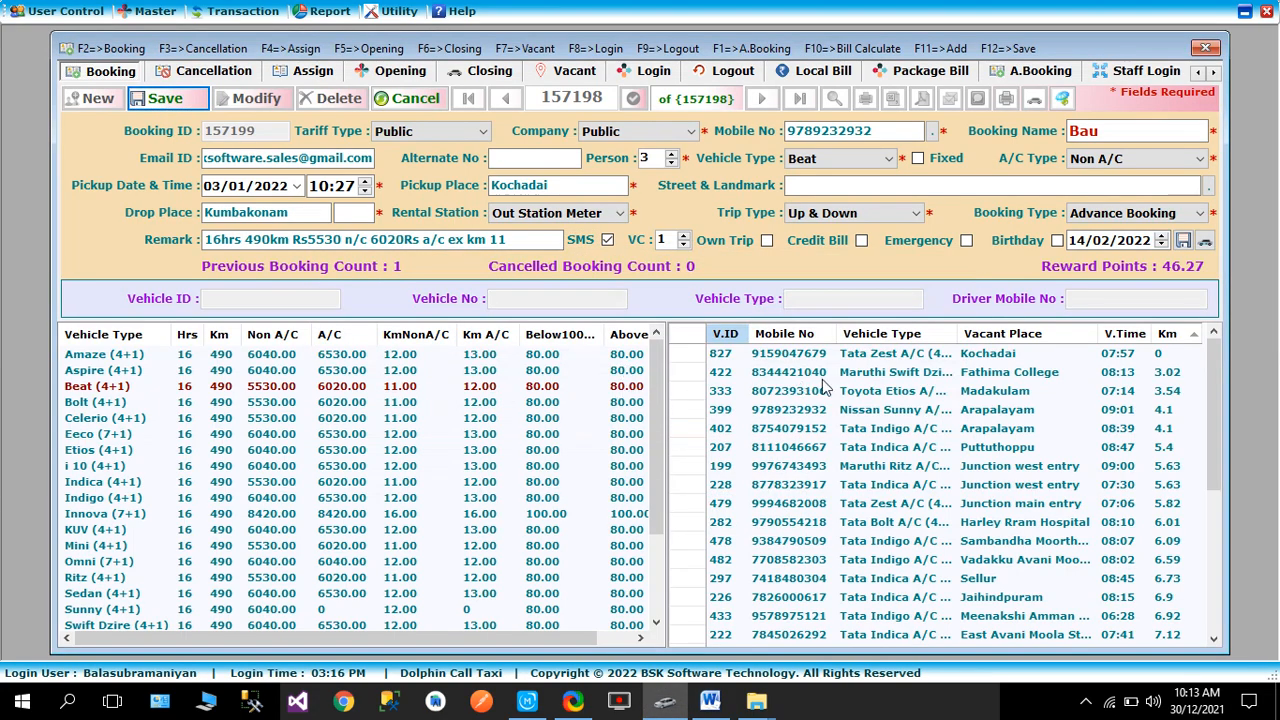
pyautogui.click(632, 411)
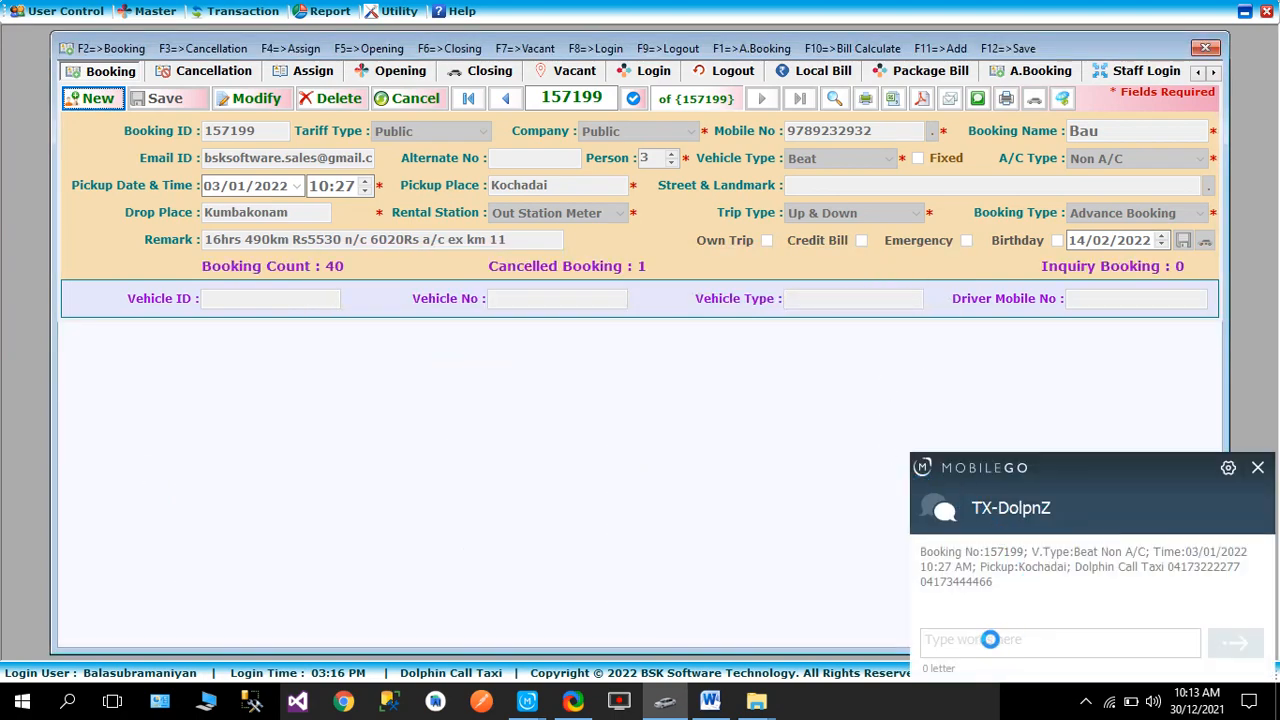
# - Review the package-cost SMS notification, dismiss it, and bring MobileGo forward
pyautogui.click(991, 640)
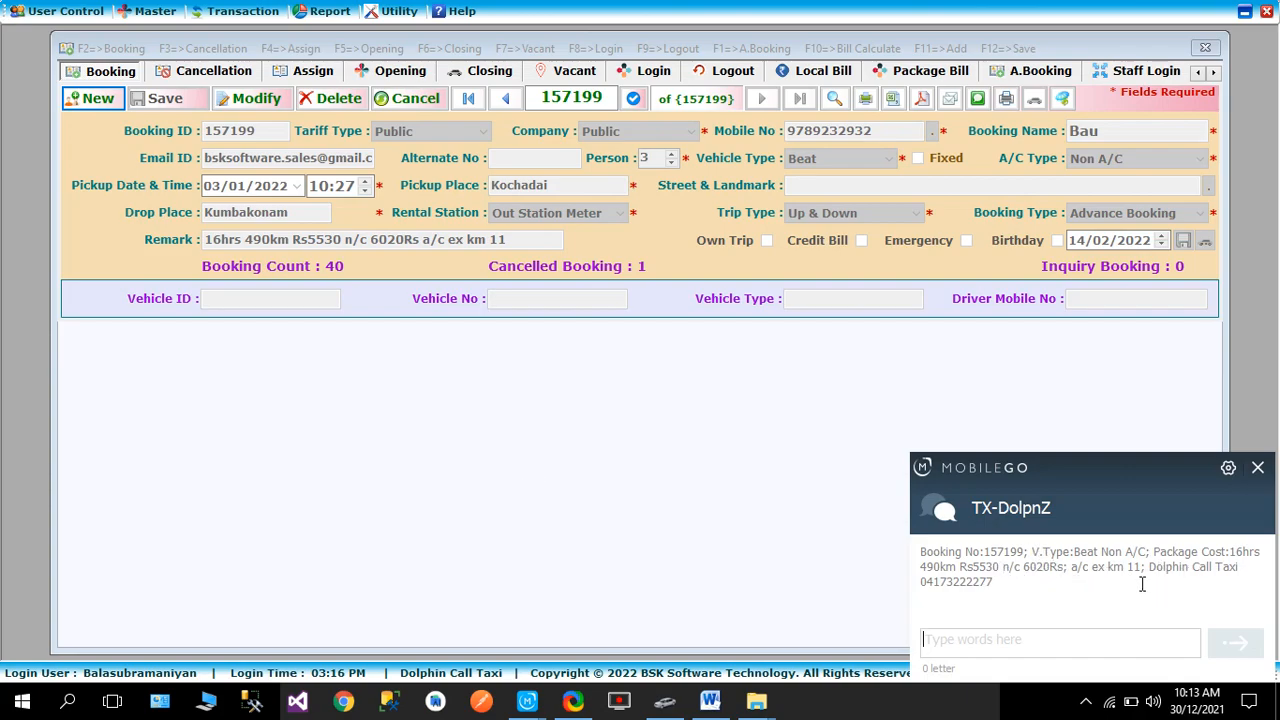
pyautogui.click(1257, 467)
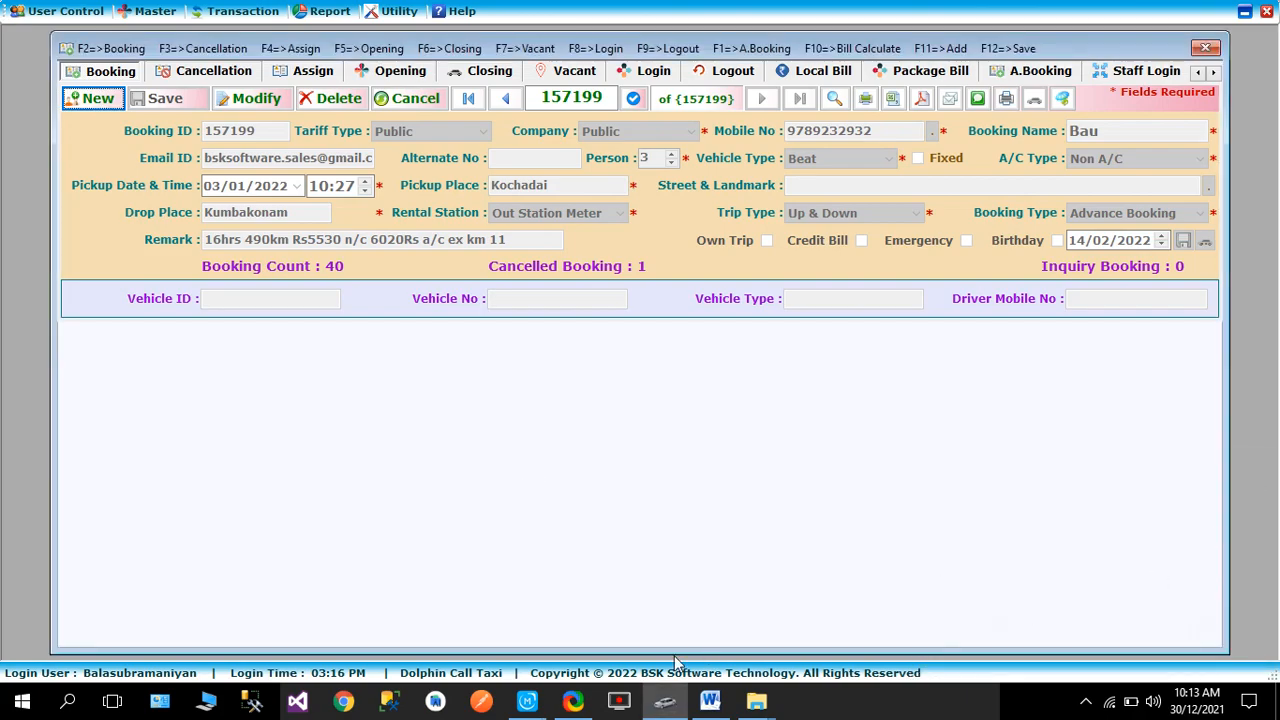
pyautogui.click(526, 703)
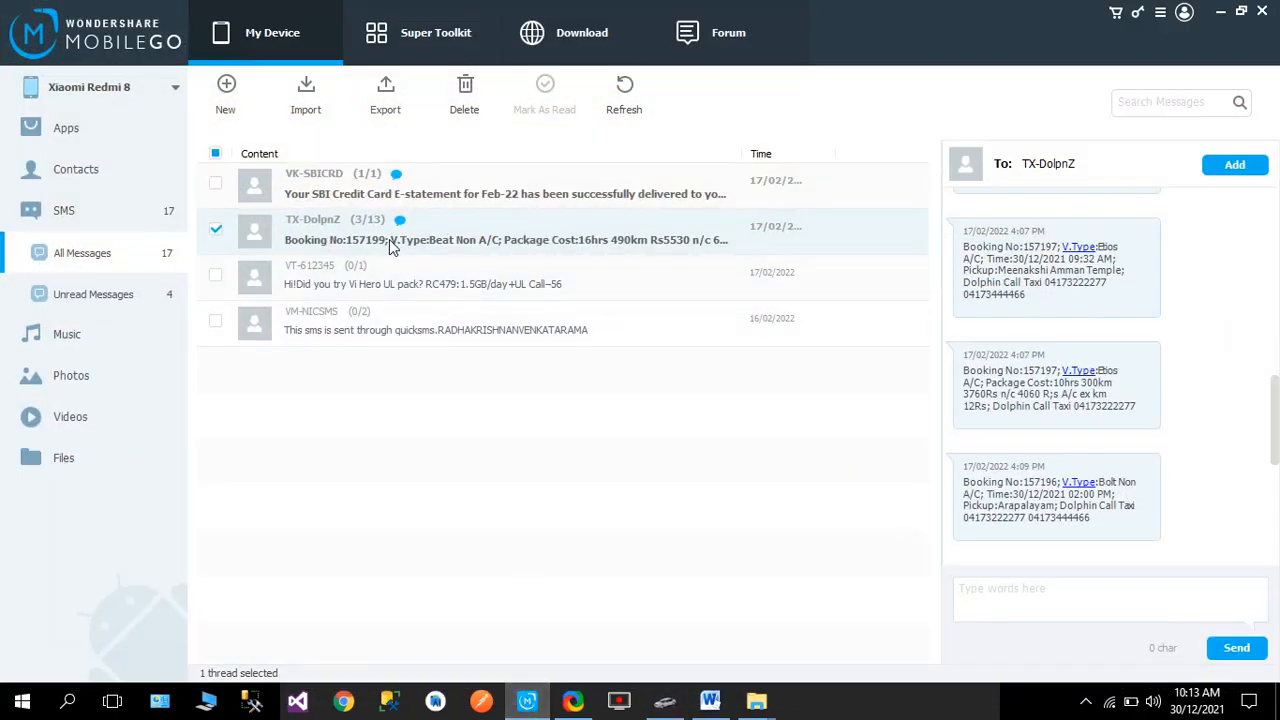
pyautogui.scroll(-10, 1057, 516)
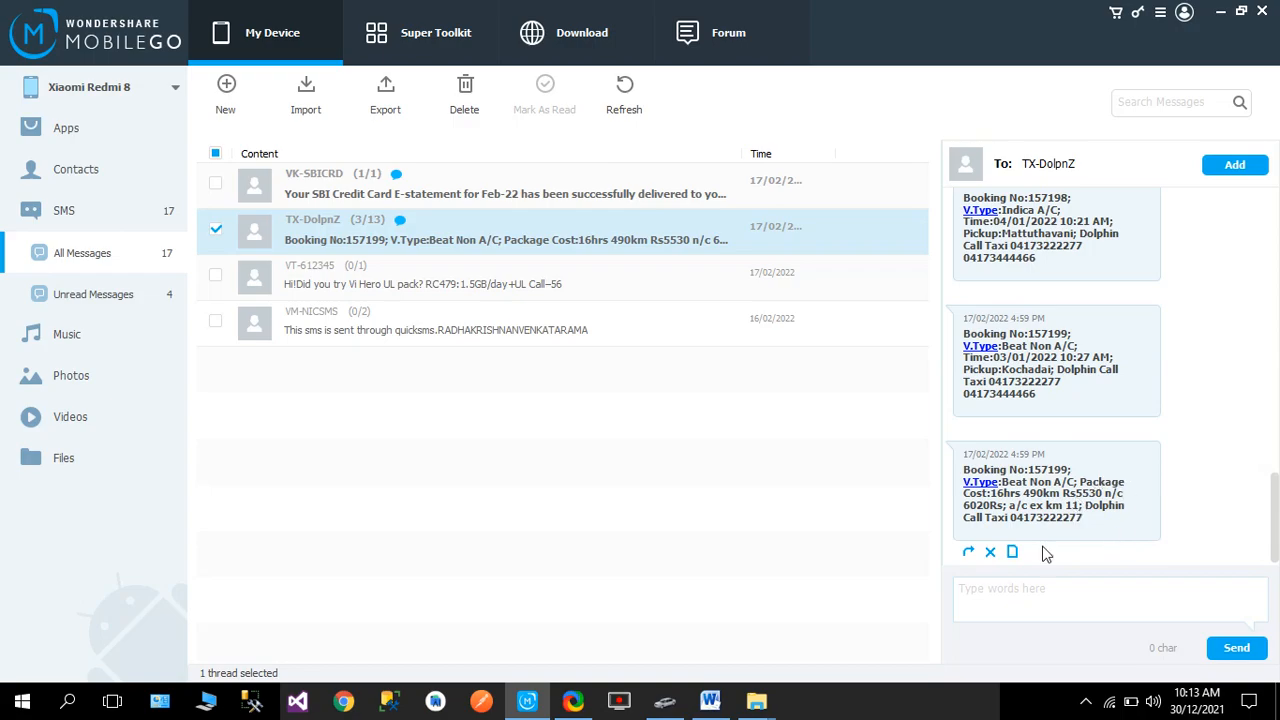
pyautogui.click(664, 703)
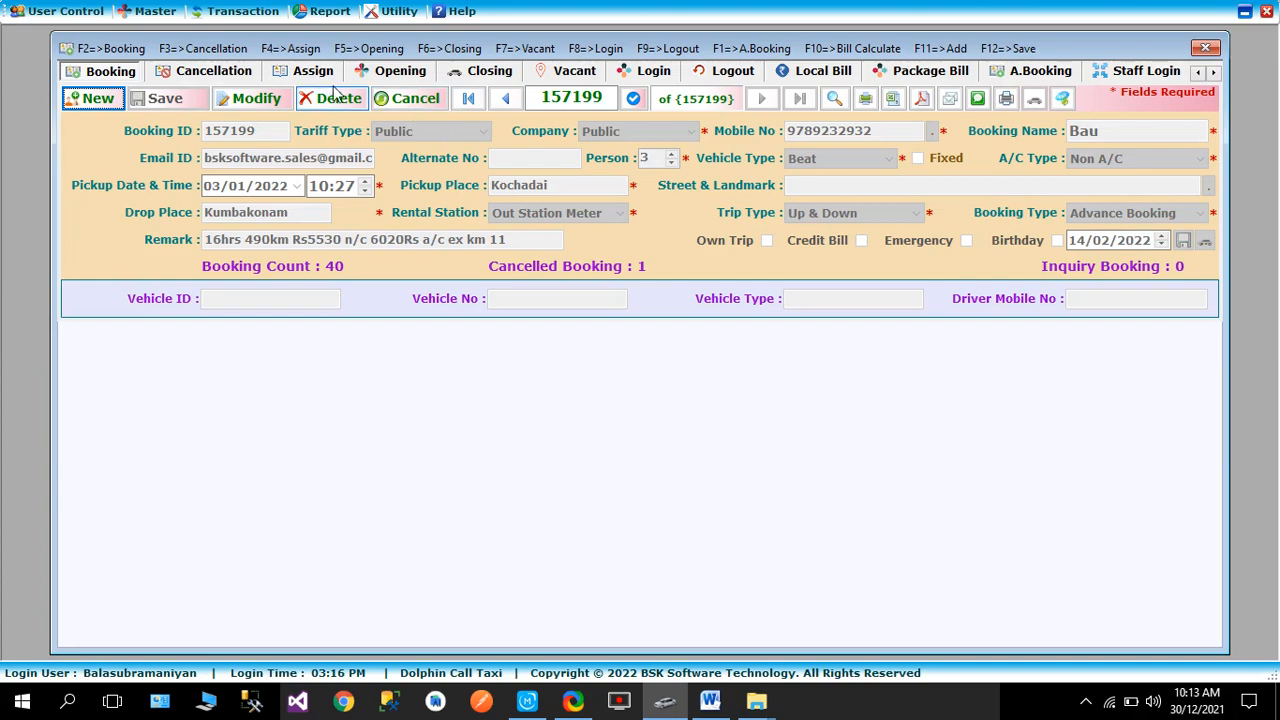
# - List advance bookings with the end date set to 30/01/2022
pyautogui.click(1044, 74)
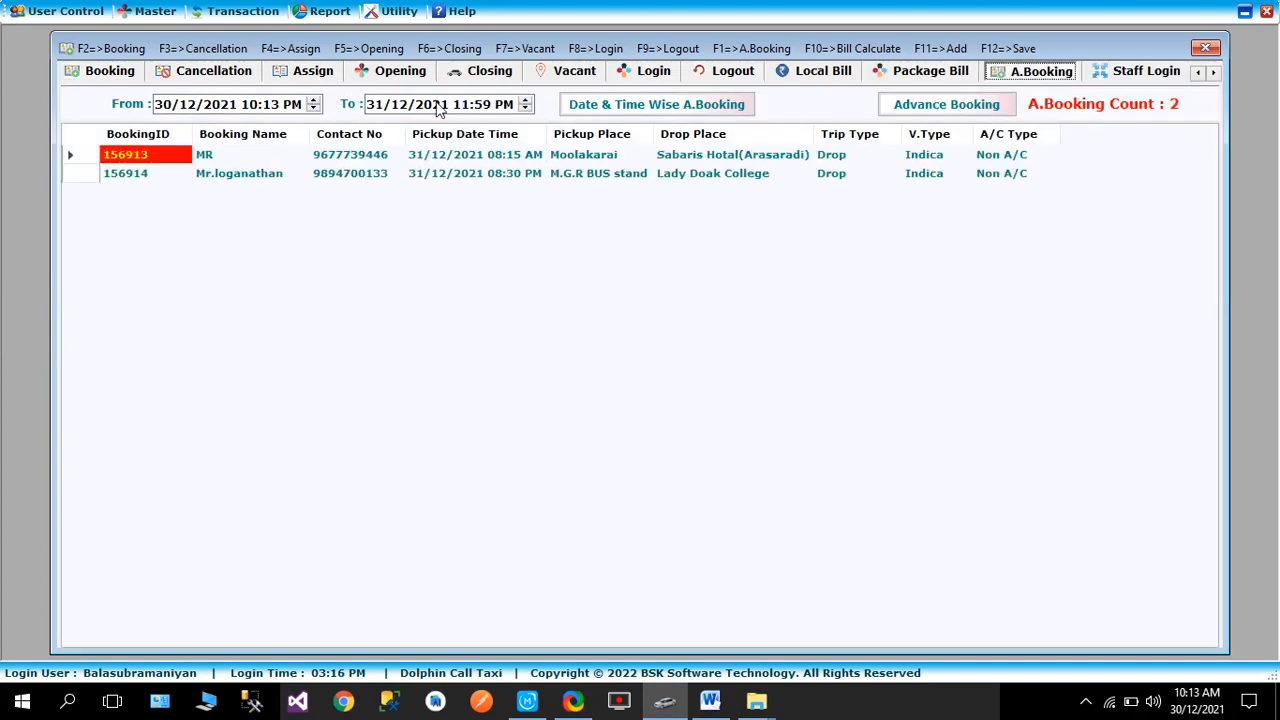
pyautogui.click(437, 107)
pyautogui.press('F5')
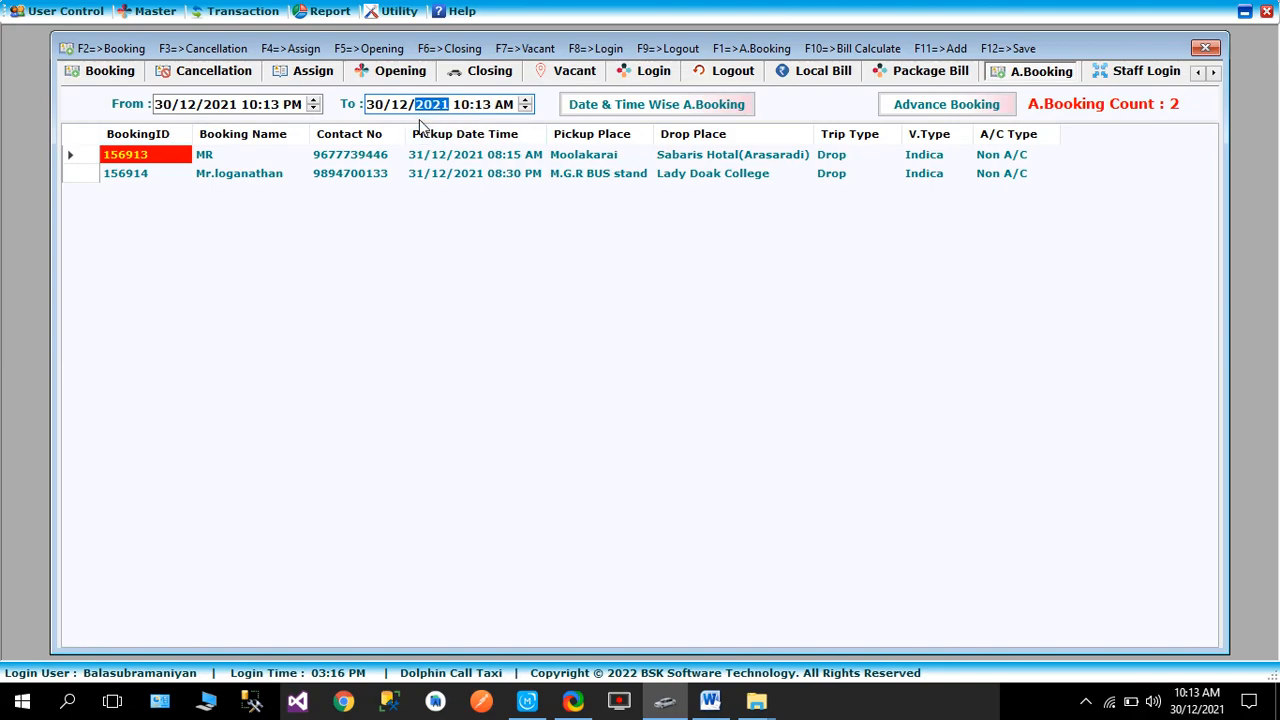
pyautogui.press('Down')
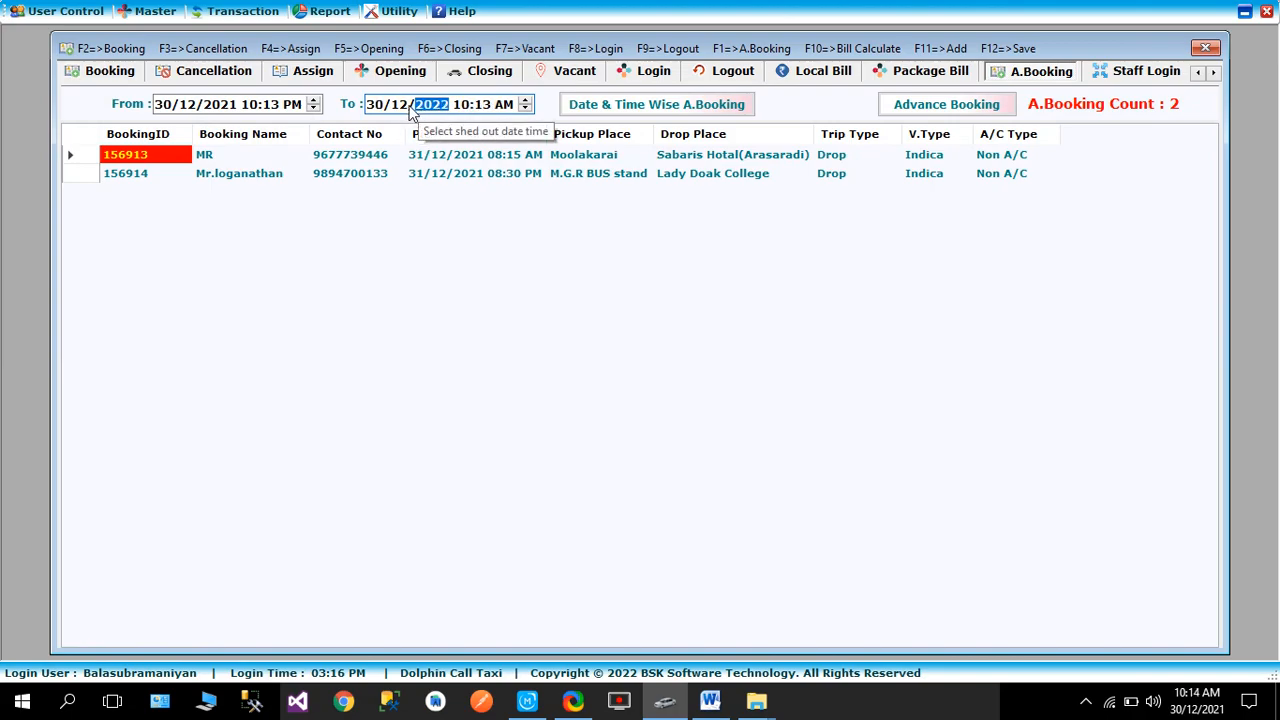
pyautogui.click(408, 106)
pyautogui.press('Up')
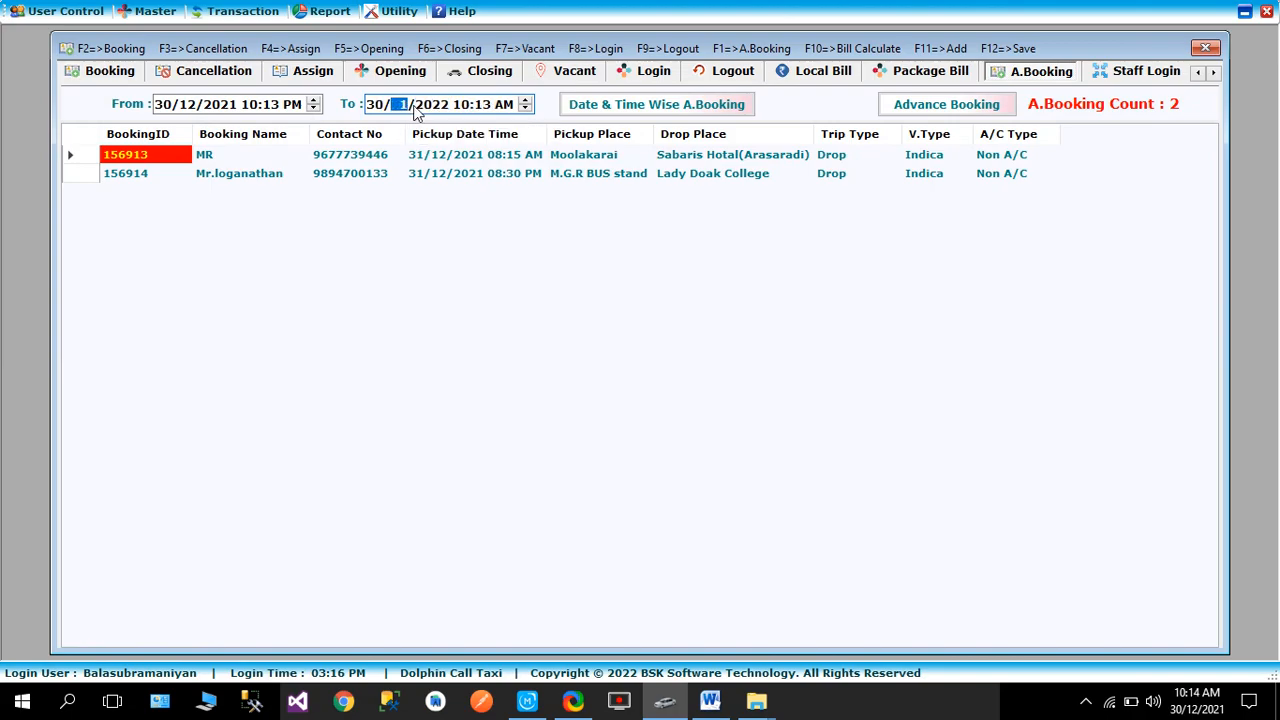
pyautogui.click(625, 110)
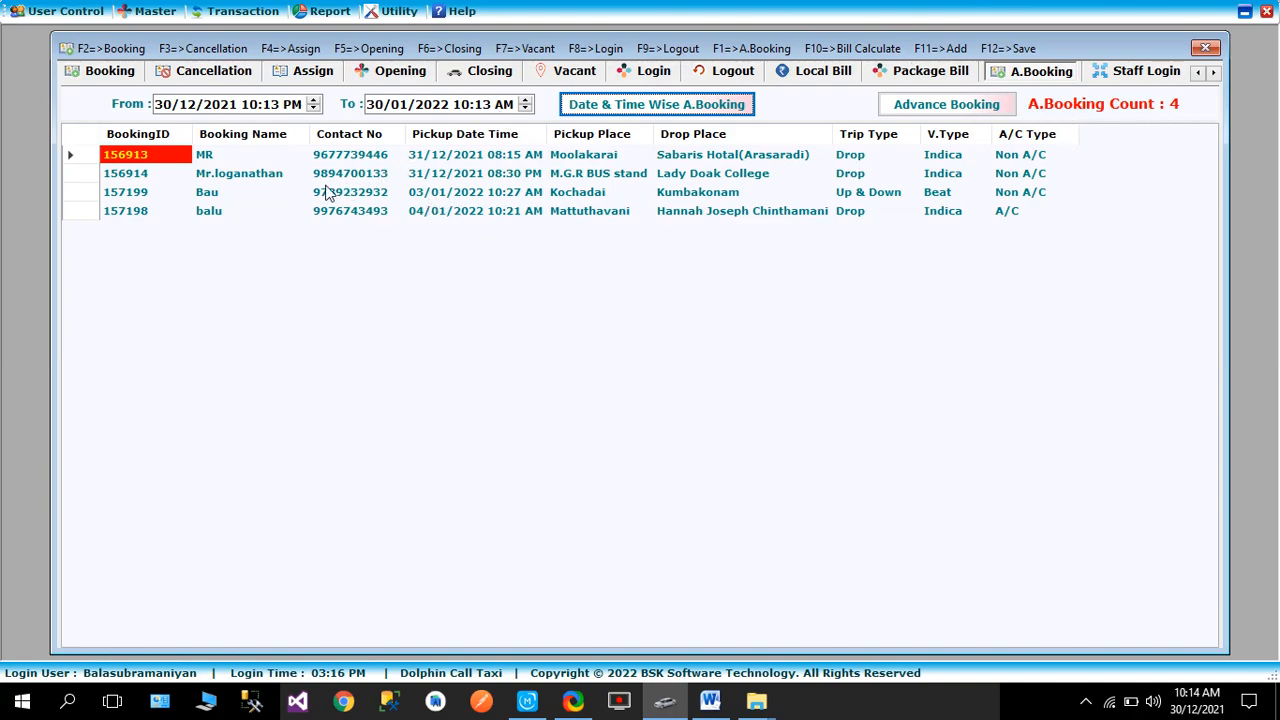
pyautogui.doubleClick(125, 199)
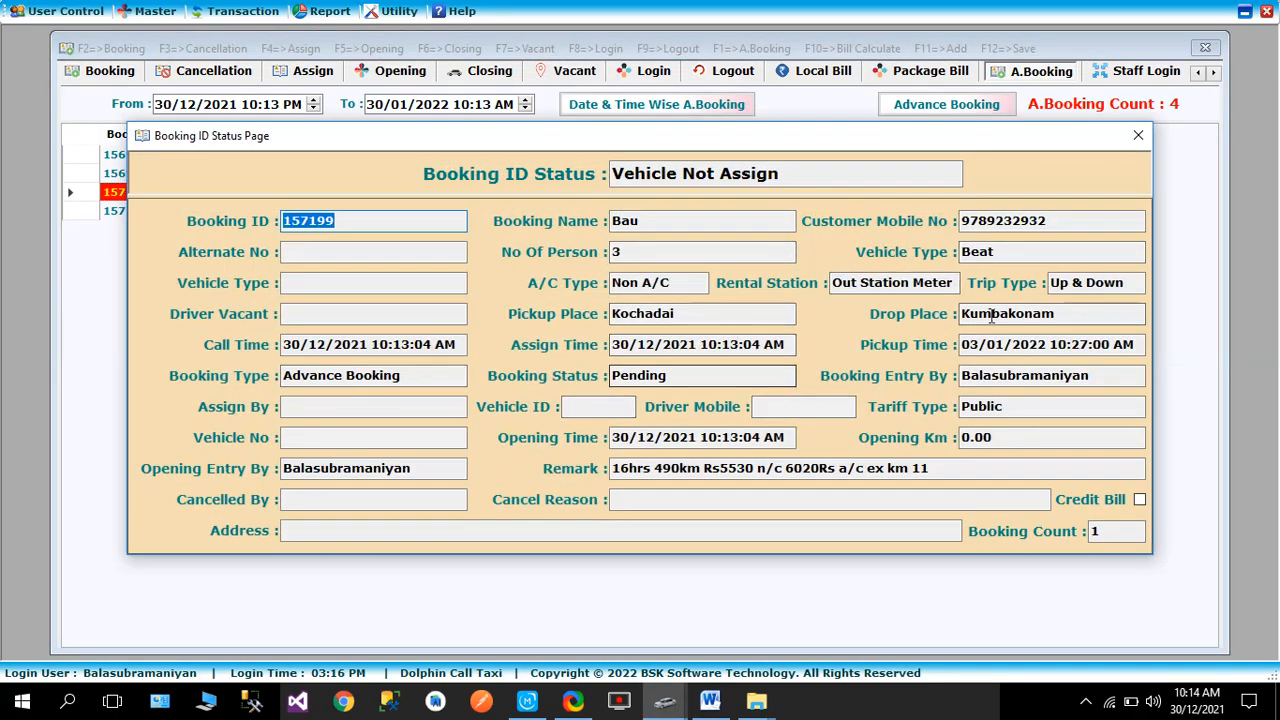
pyautogui.click(1139, 134)
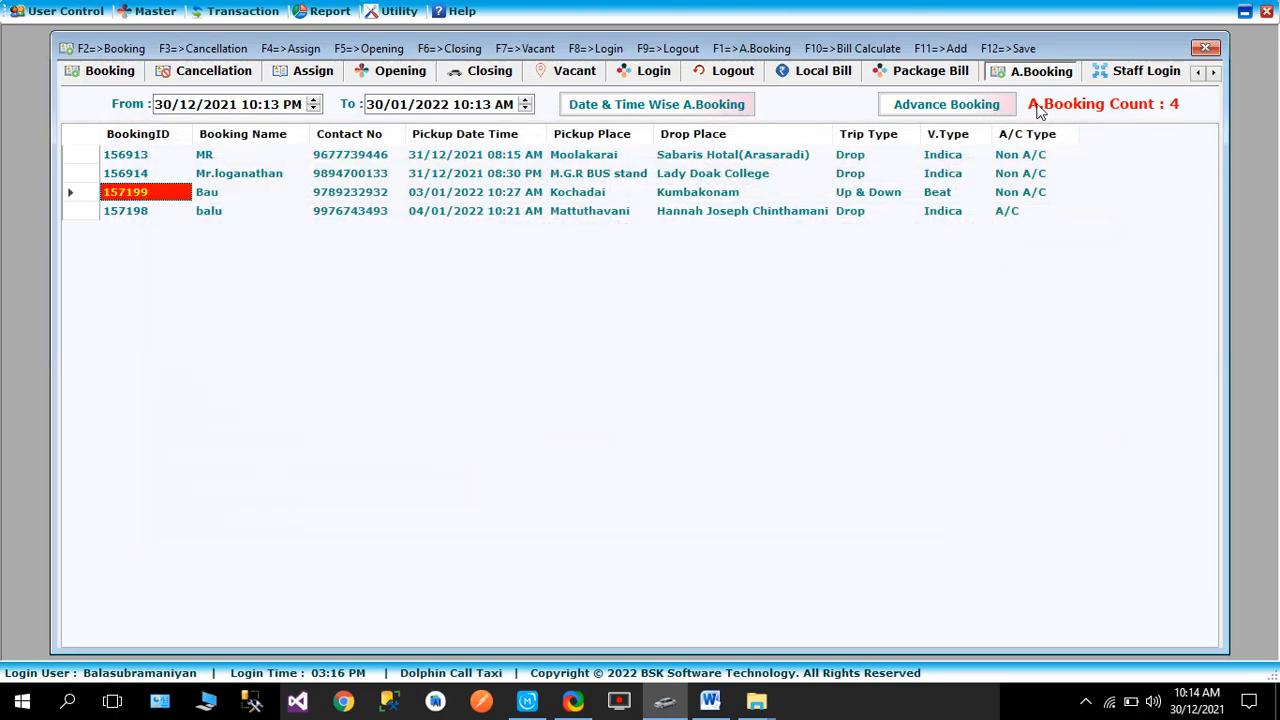
pyautogui.click(950, 107)
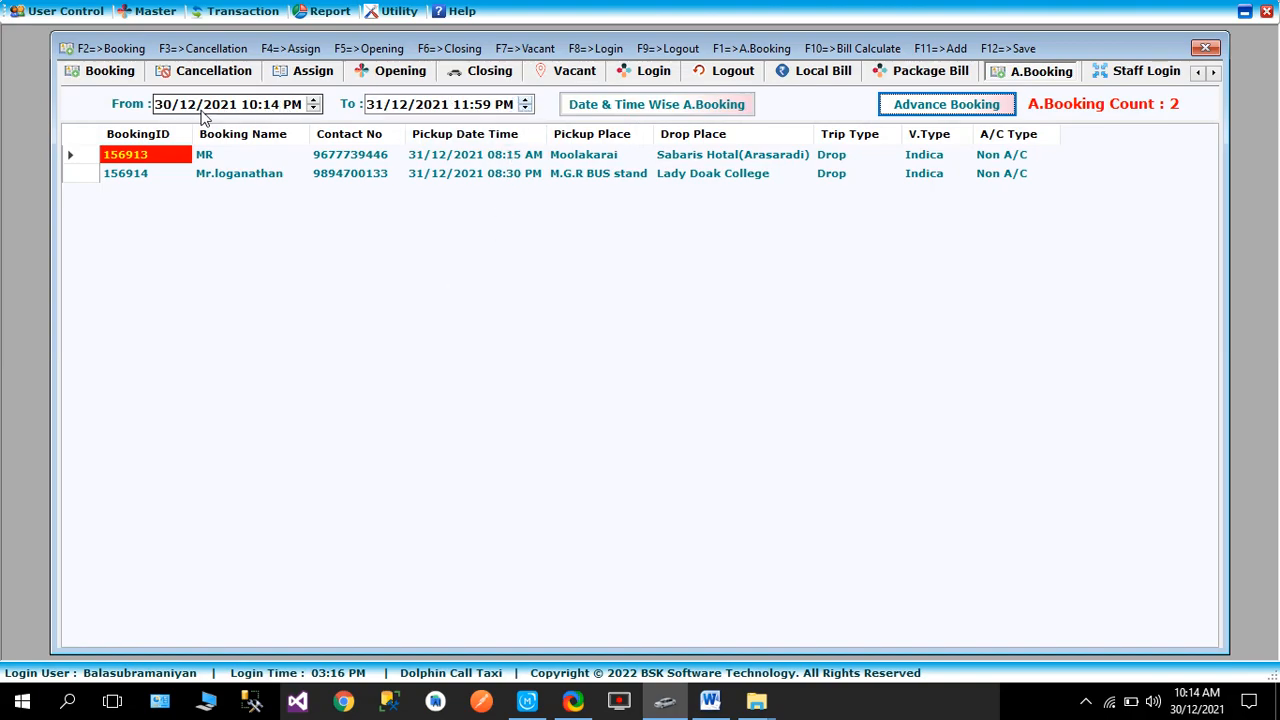
# - Return to the booking form, cancel the blank entry, and glance at the Word notes
pyautogui.click(123, 72)
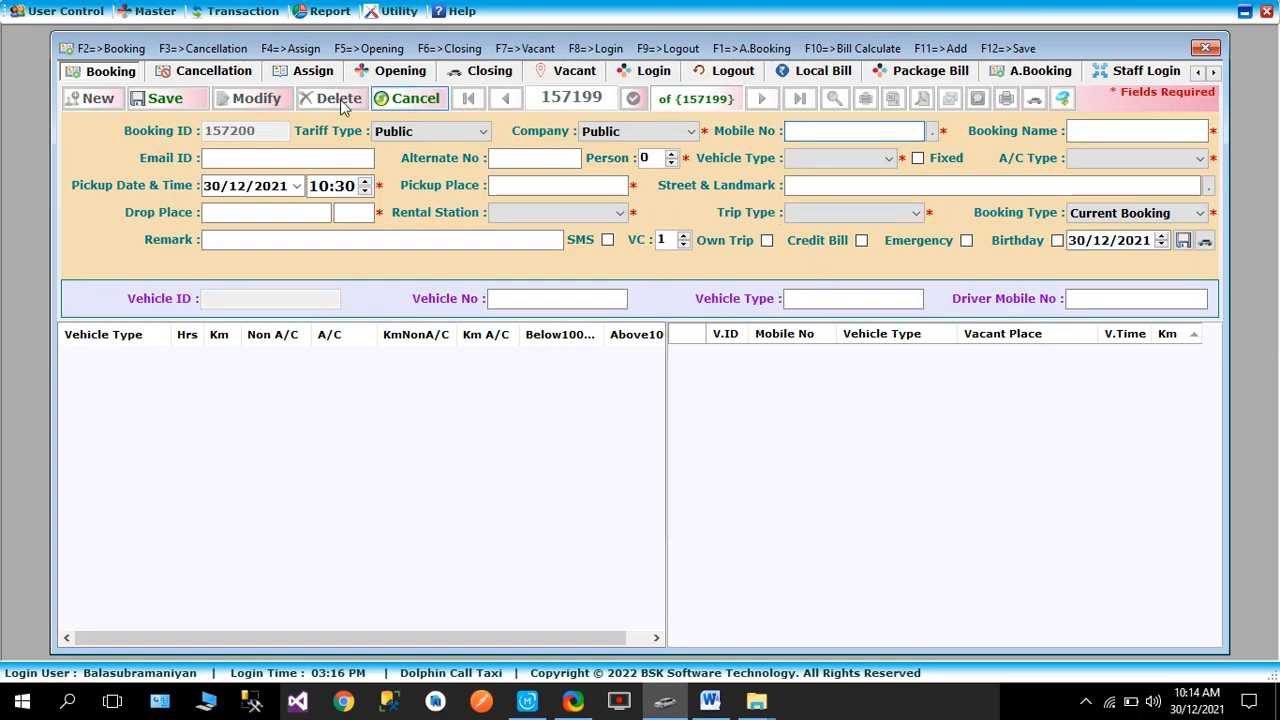
pyautogui.click(416, 102)
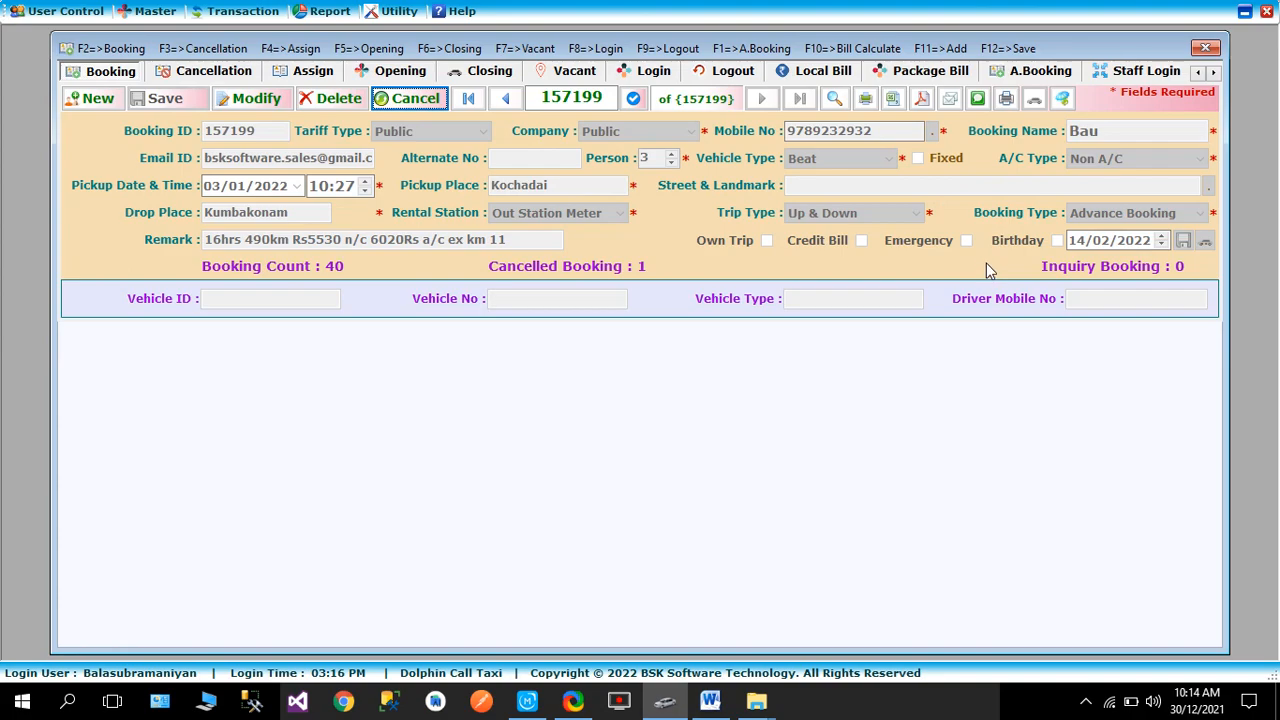
pyautogui.click(710, 701)
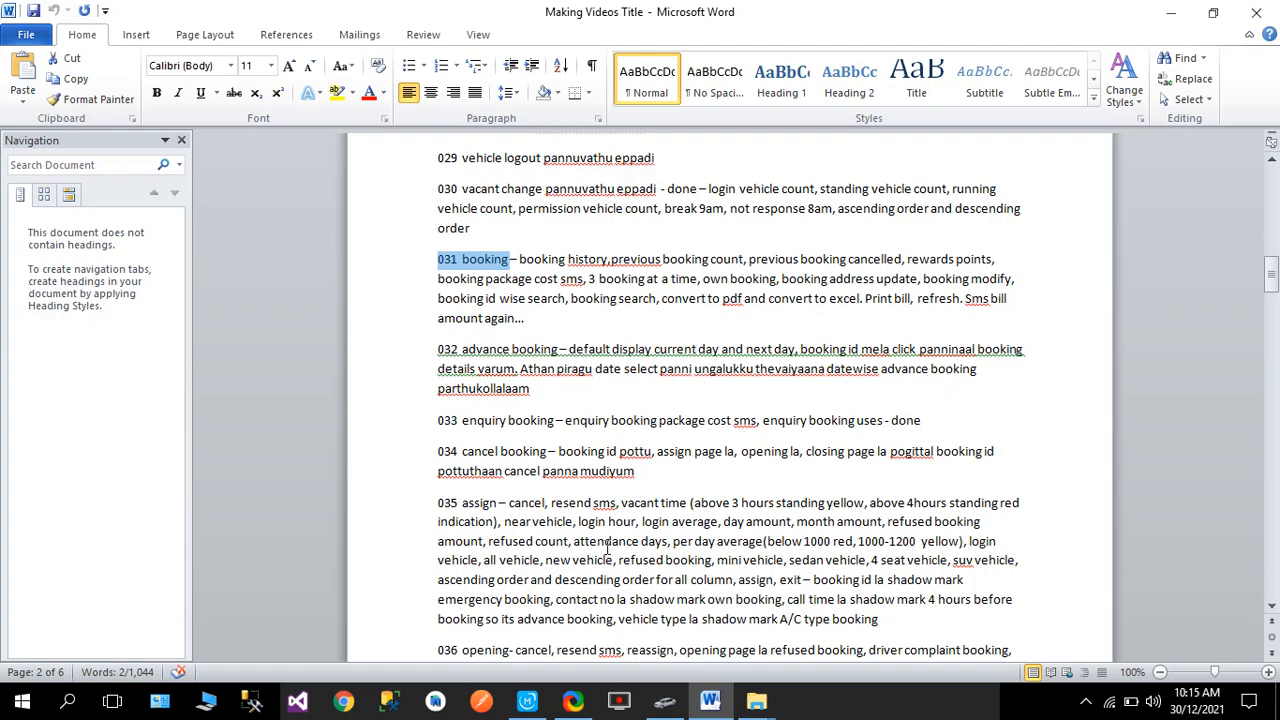
pyautogui.click(664, 700)
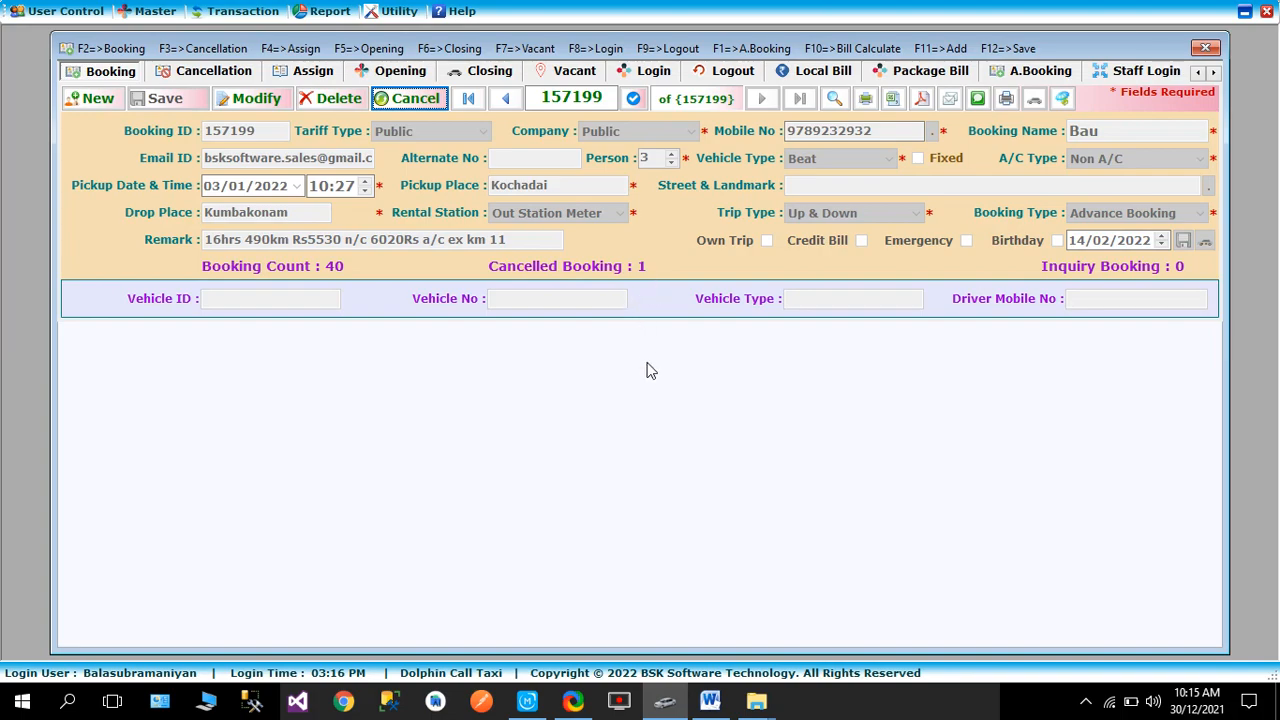